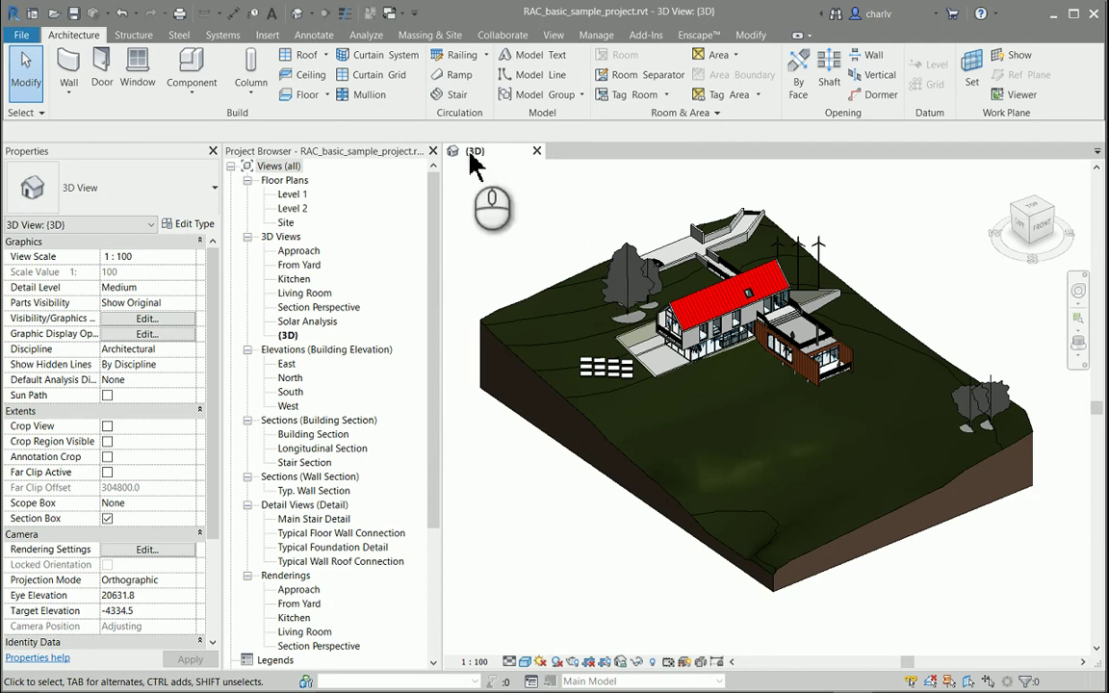
# Start a railing sketch, look through the railing types, then cancel without creating anything
pyautogui.click(460, 55)
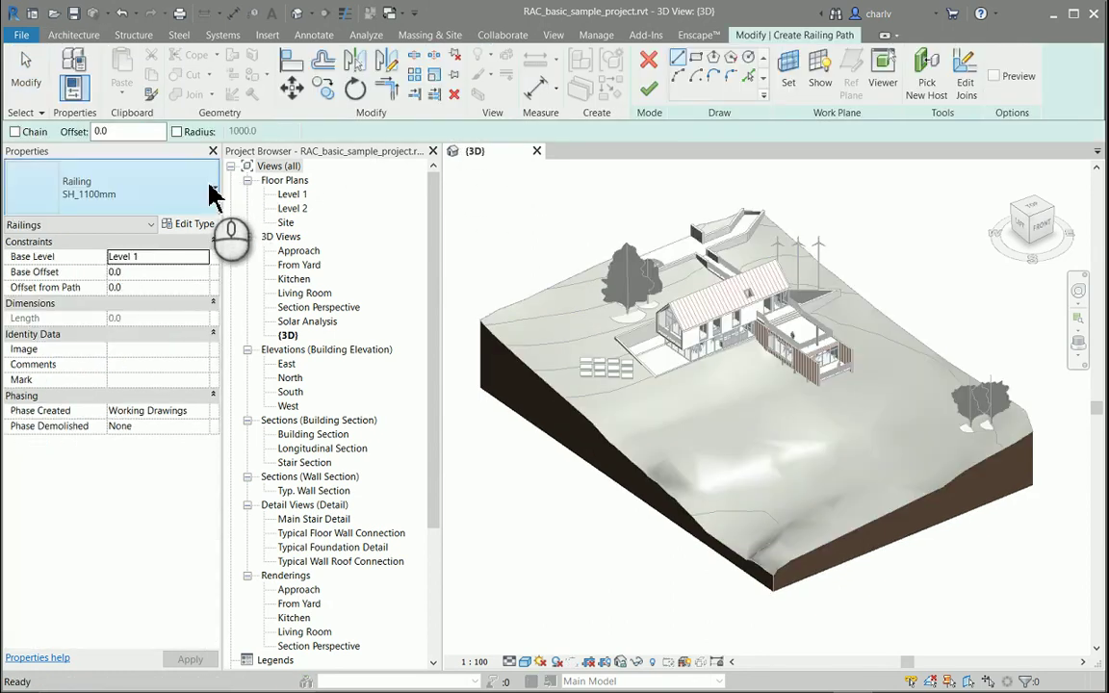
pyautogui.click(211, 188)
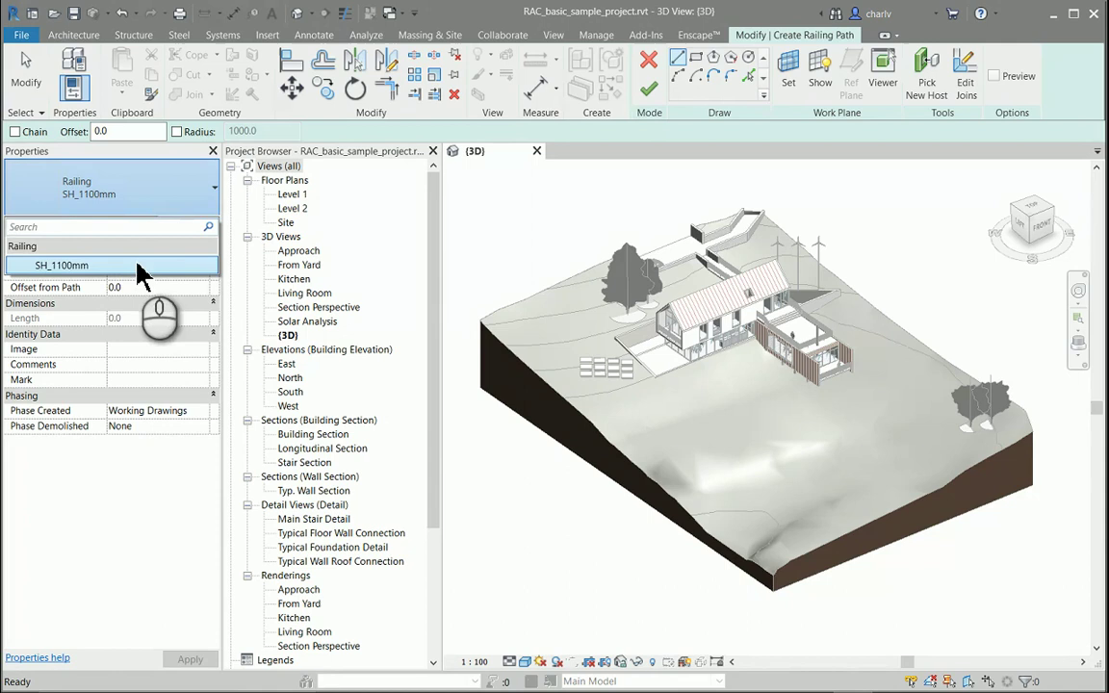
pyautogui.click(650, 93)
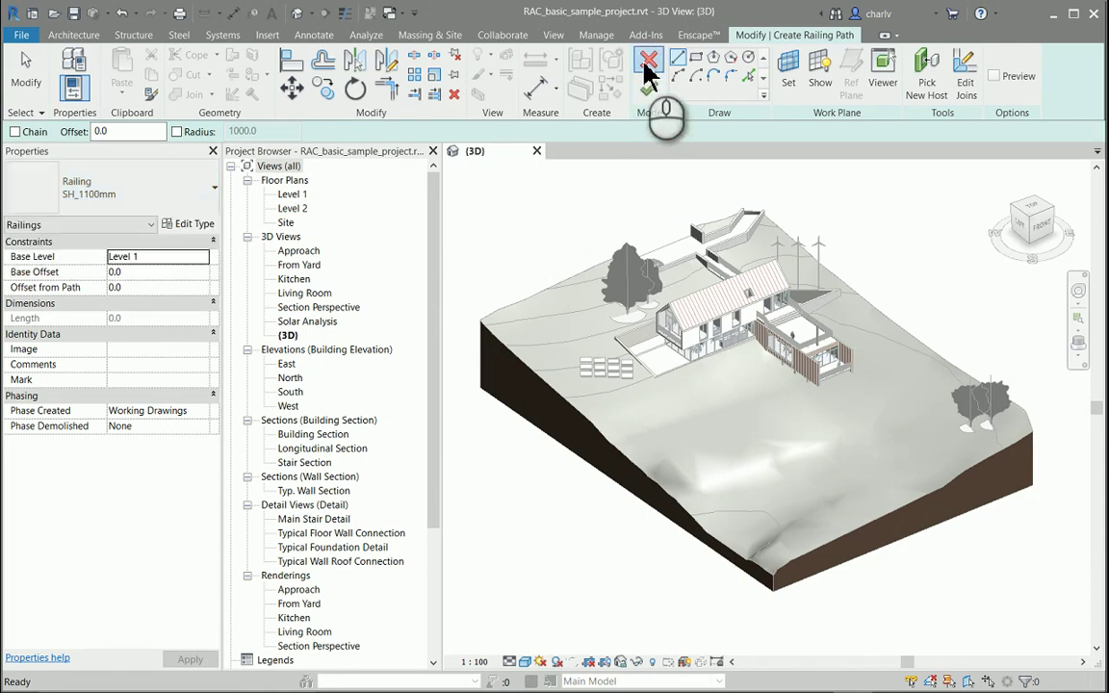
pyautogui.click(650, 93)
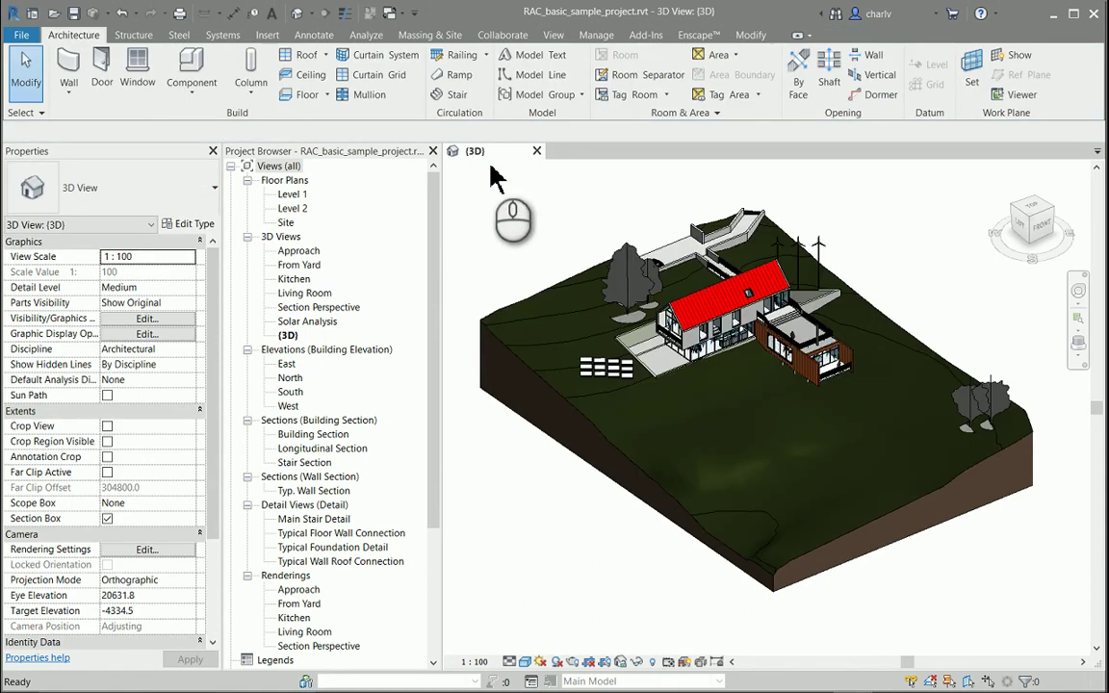
# Browse to the UK library's System Families folder and select GBRENU_Fences.rvt in the Open dialog
pyautogui.click(54, 12)
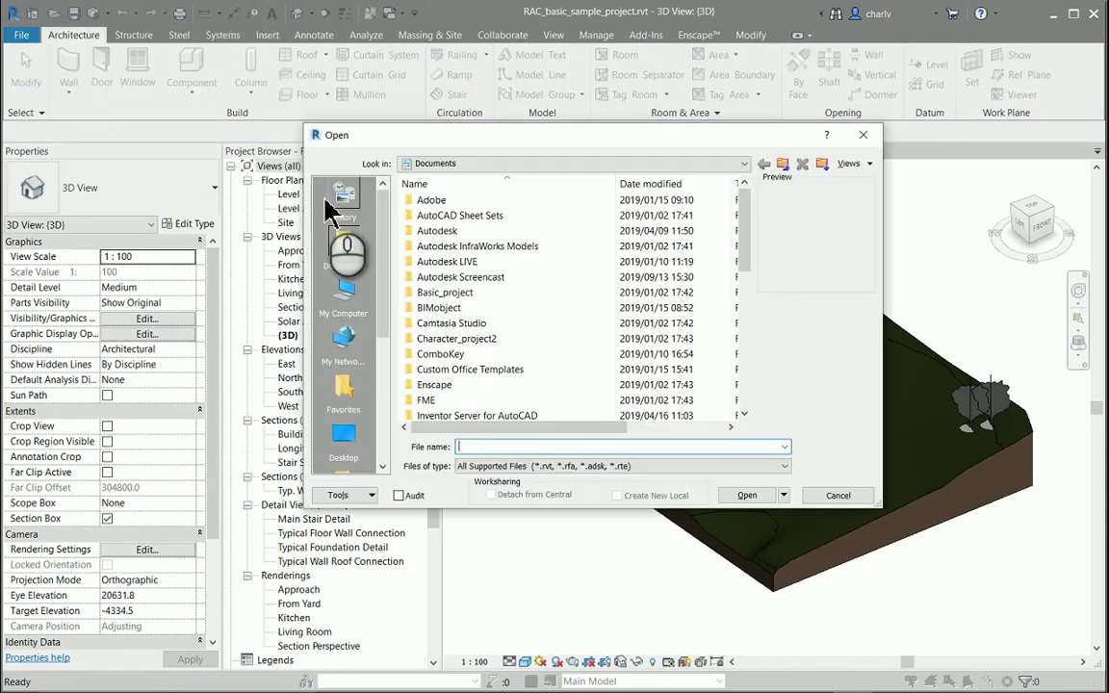
pyautogui.scroll(-3, 361, 440)
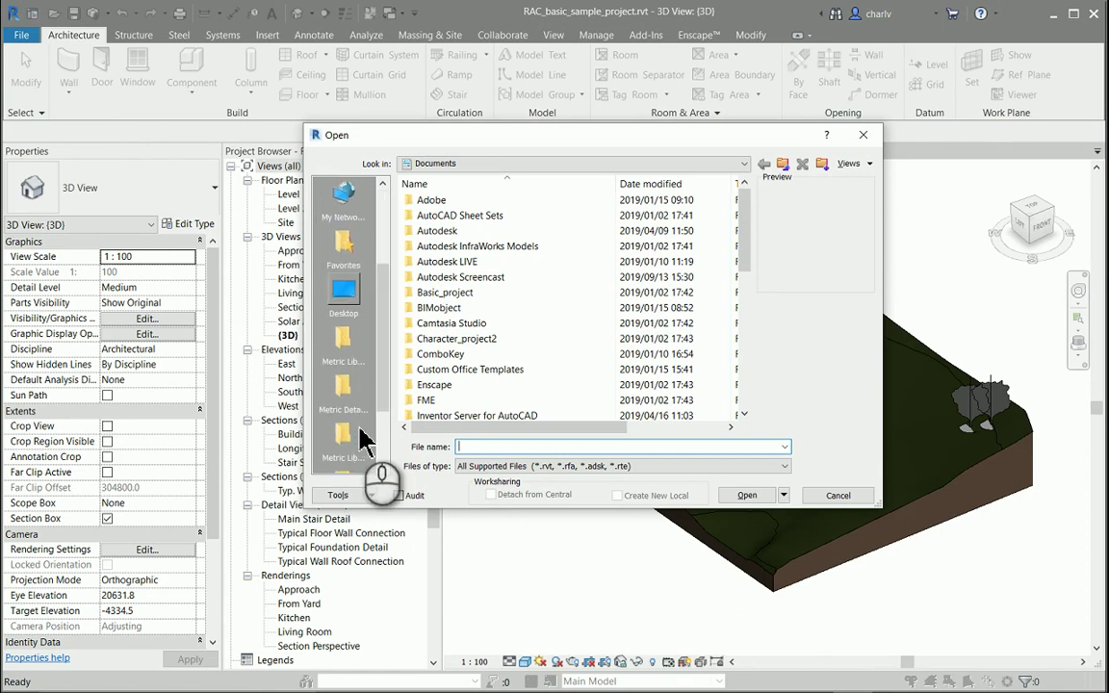
pyautogui.click(347, 354)
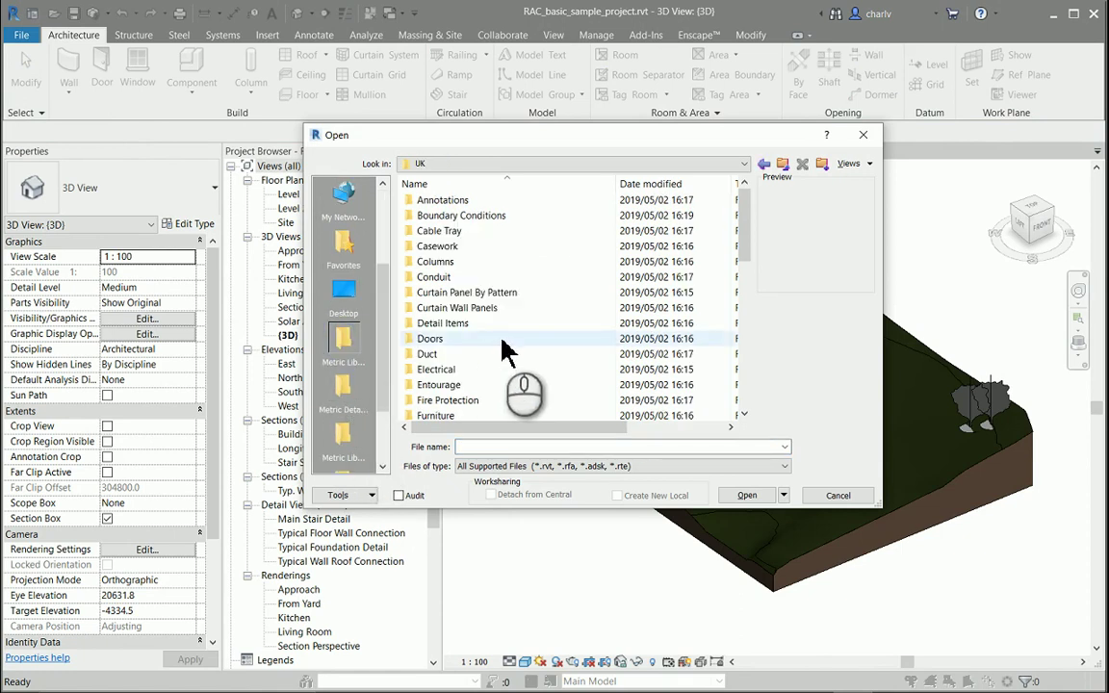
pyautogui.scroll(-8, 505, 346)
pyautogui.click(477, 372)
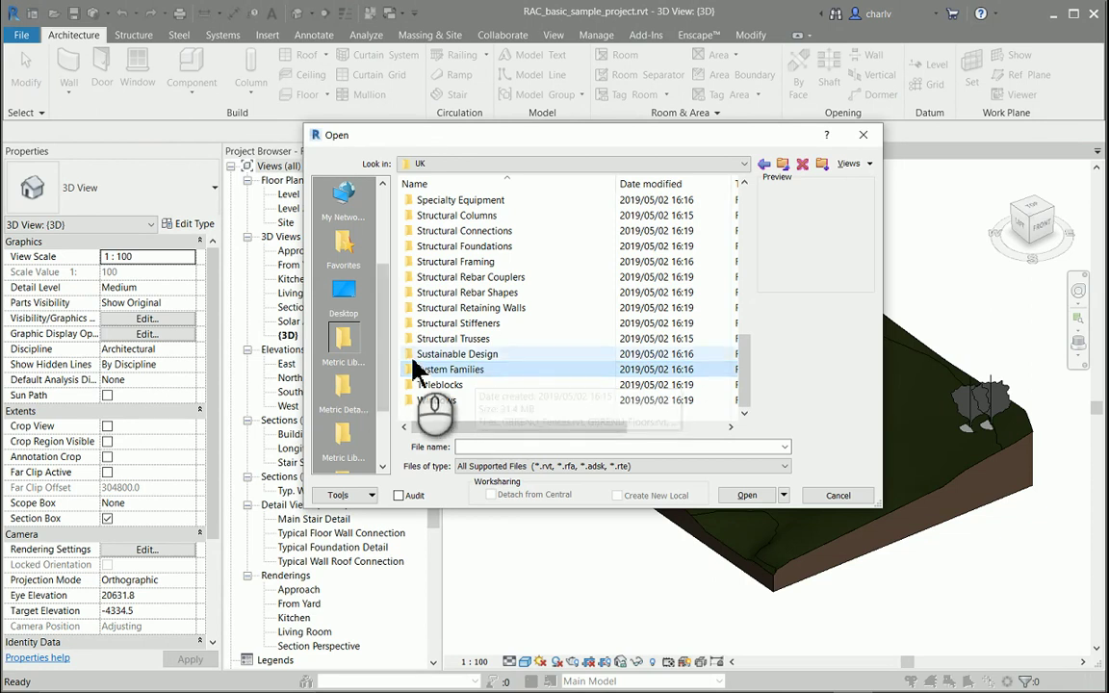
pyautogui.doubleClick(475, 371)
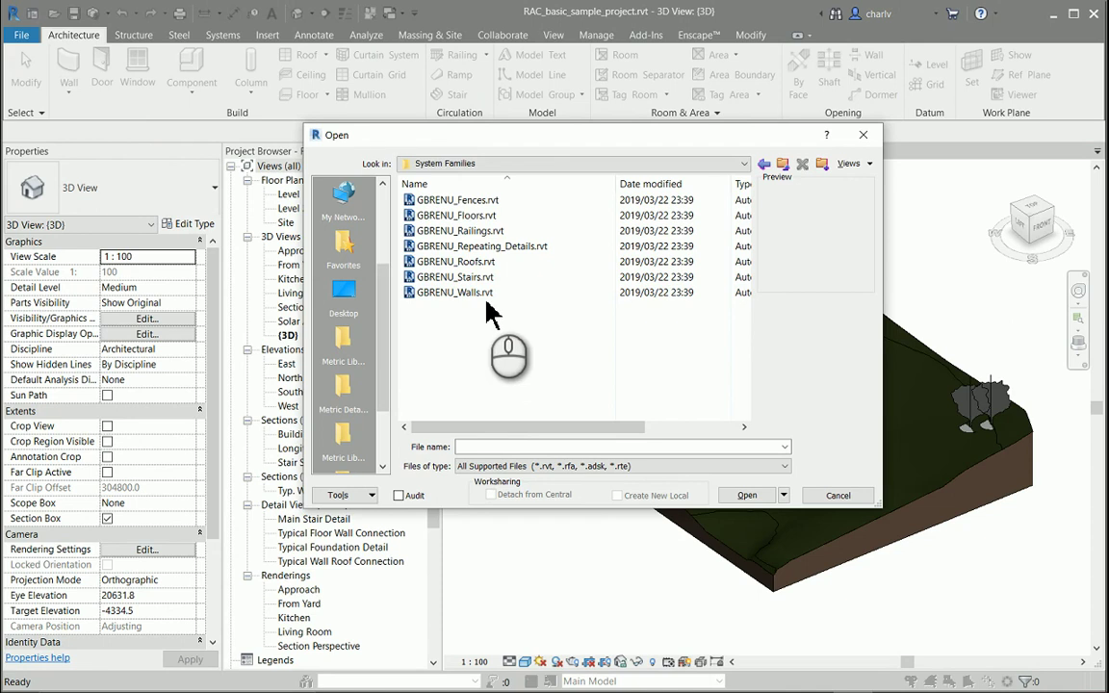
pyautogui.click(476, 200)
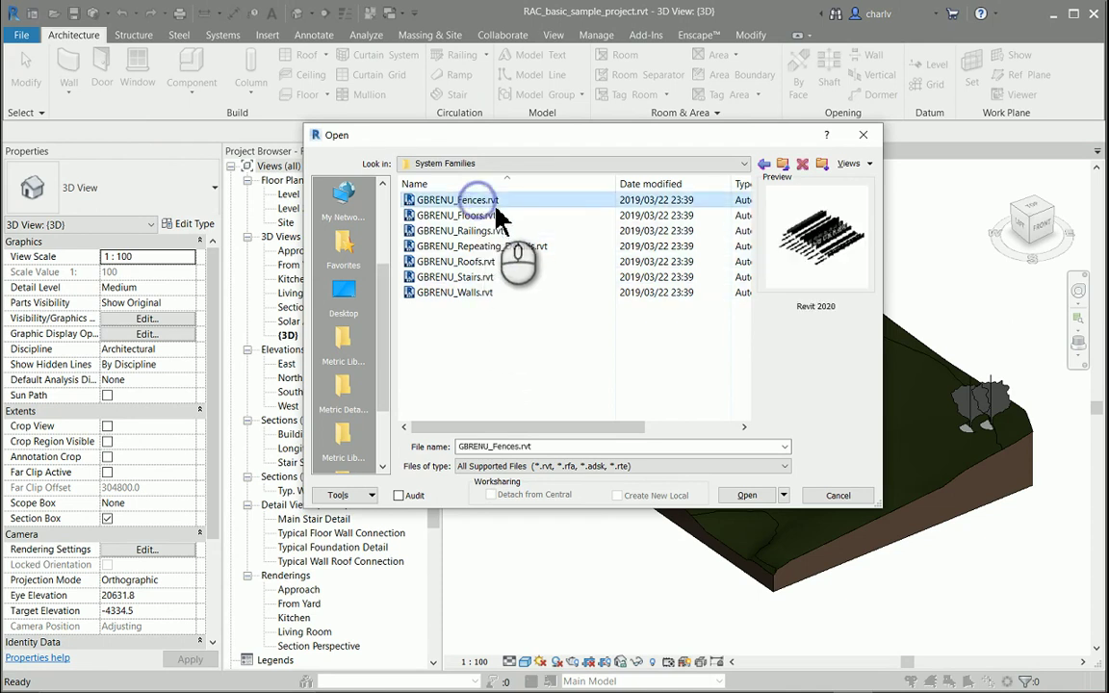
# Open GBRENU_Fences.rvt and pan across its wooden, chain-link, timber, road barrier and post-and-boards fences
pyautogui.click(743, 495)
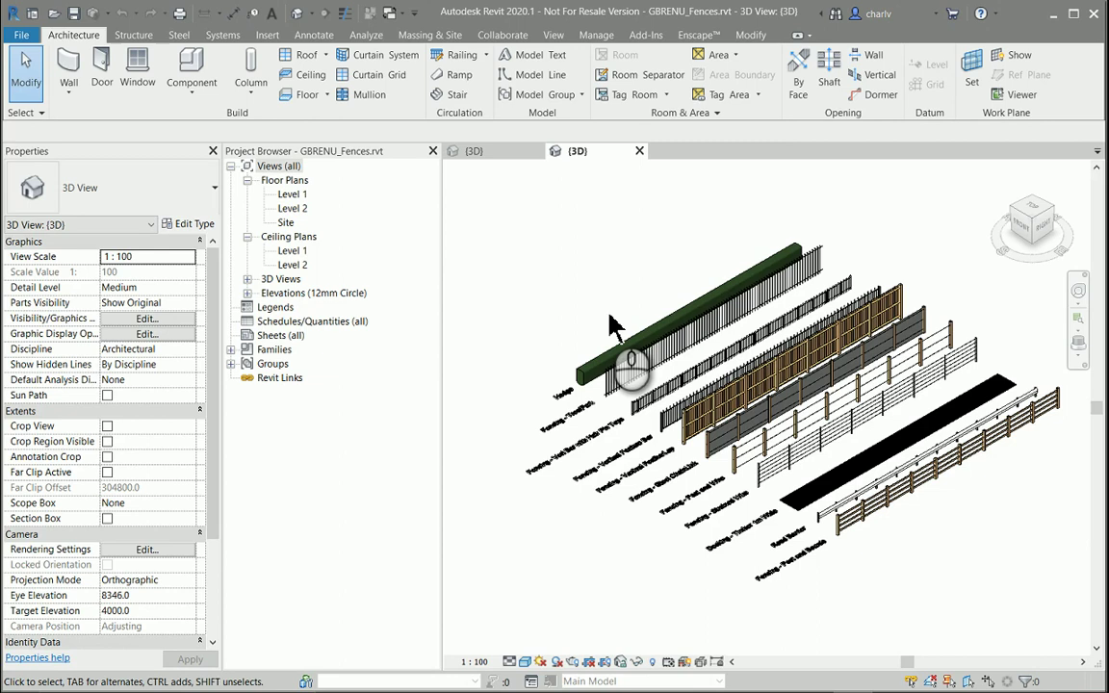
pyautogui.scroll(5, 565, 385)
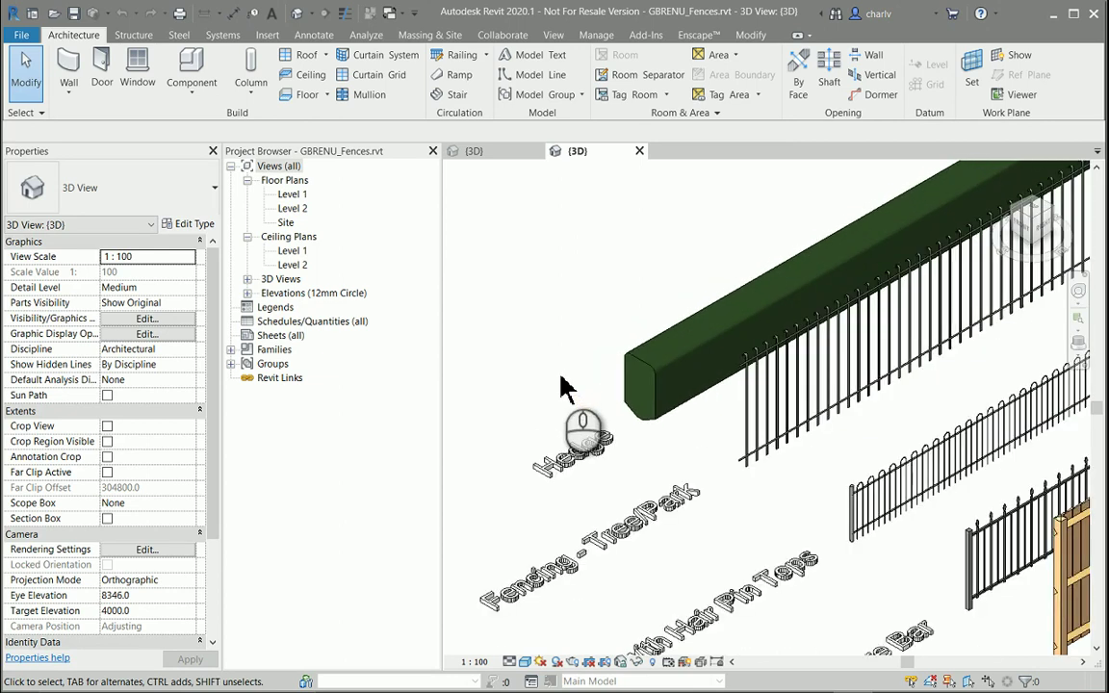
pyautogui.moveTo(763, 507); pyautogui.dragTo(681, 420, button='middle')
pyautogui.moveTo(871, 520); pyautogui.dragTo(674, 452, button='middle')
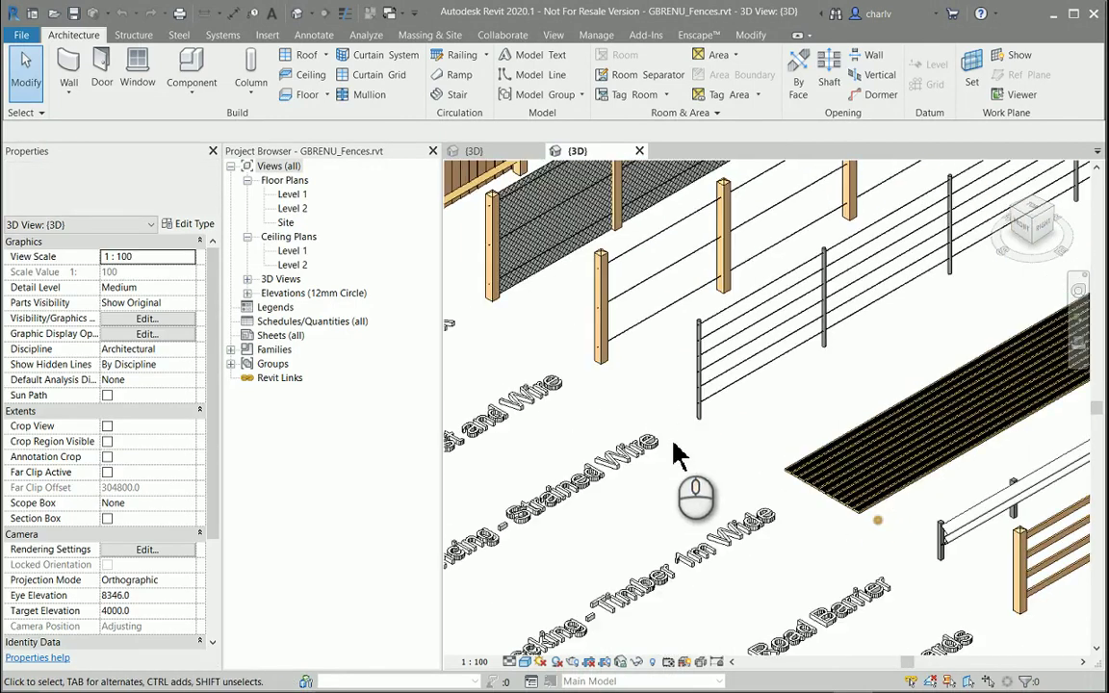
pyautogui.moveTo(904, 586); pyautogui.dragTo(594, 395, button='middle')
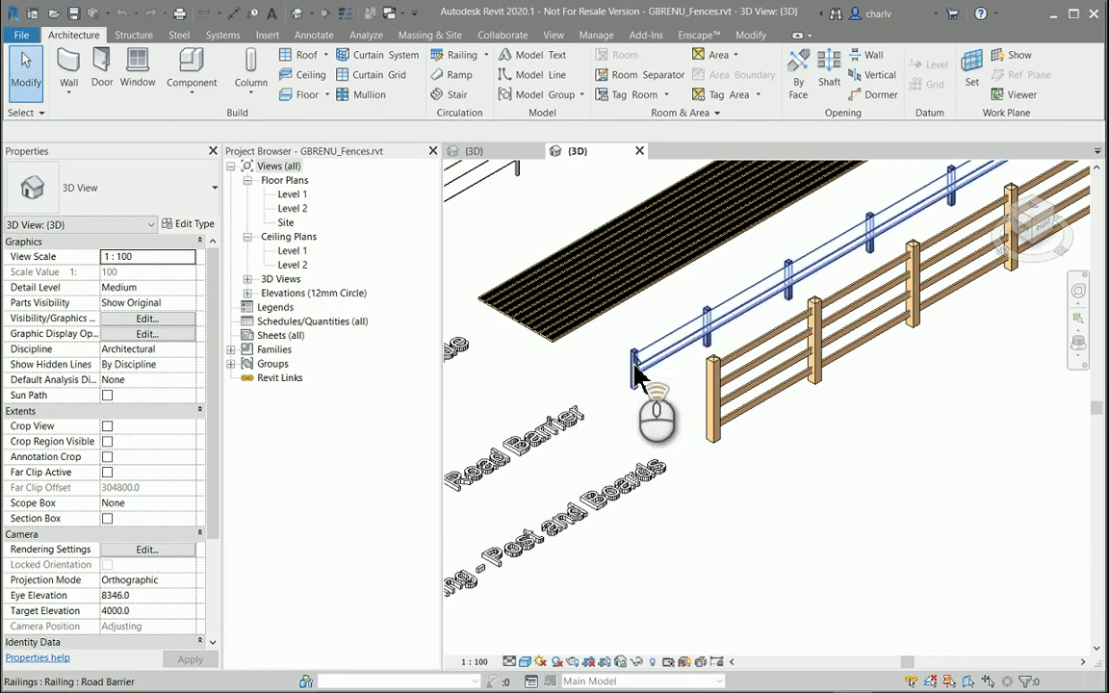
# Zoom out and recentre the fence samples in the 3D view
pyautogui.scroll(2, 631, 423)
pyautogui.scroll(-2, 630, 424)
pyautogui.scroll(-2, 688, 396)
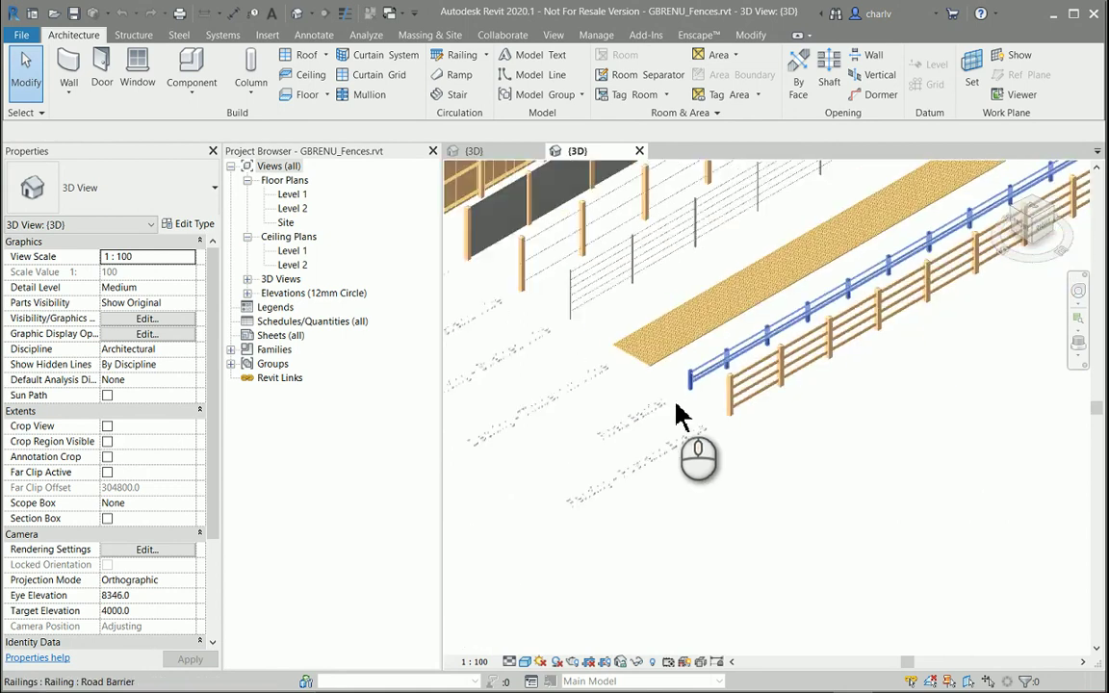
pyautogui.moveTo(688, 396); pyautogui.dragTo(748, 493, button='middle')
pyautogui.scroll(-3, 748, 493)
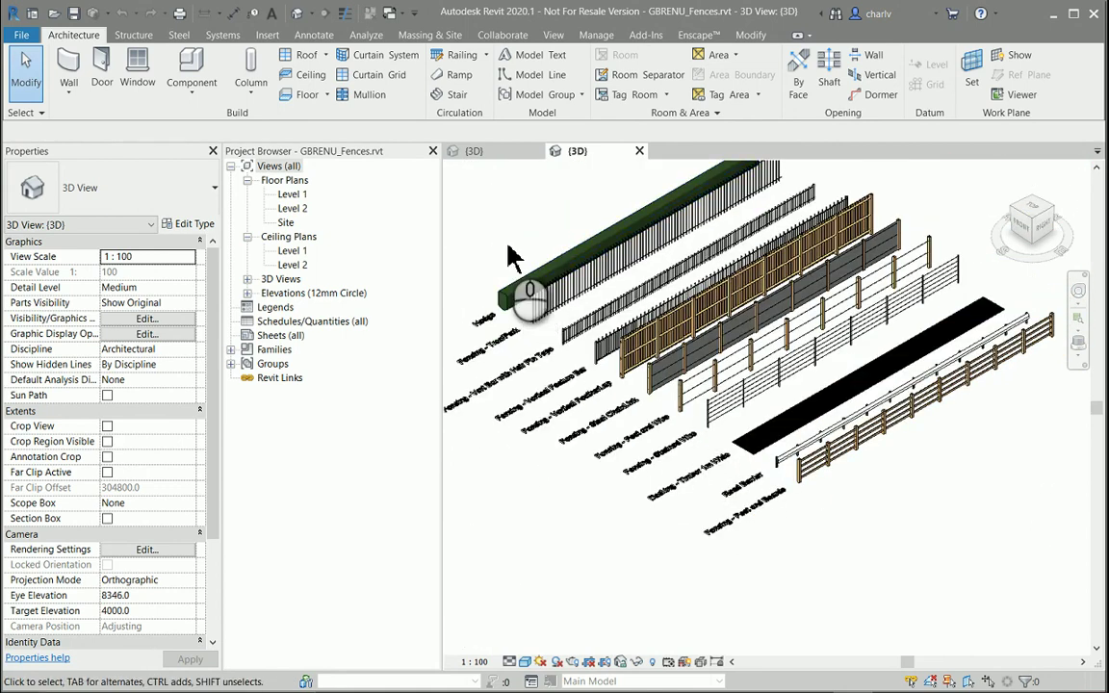
# Transfer project standards from GBRENU_Fences.rvt into the sample house project, adding new types only
pyautogui.click(503, 155)
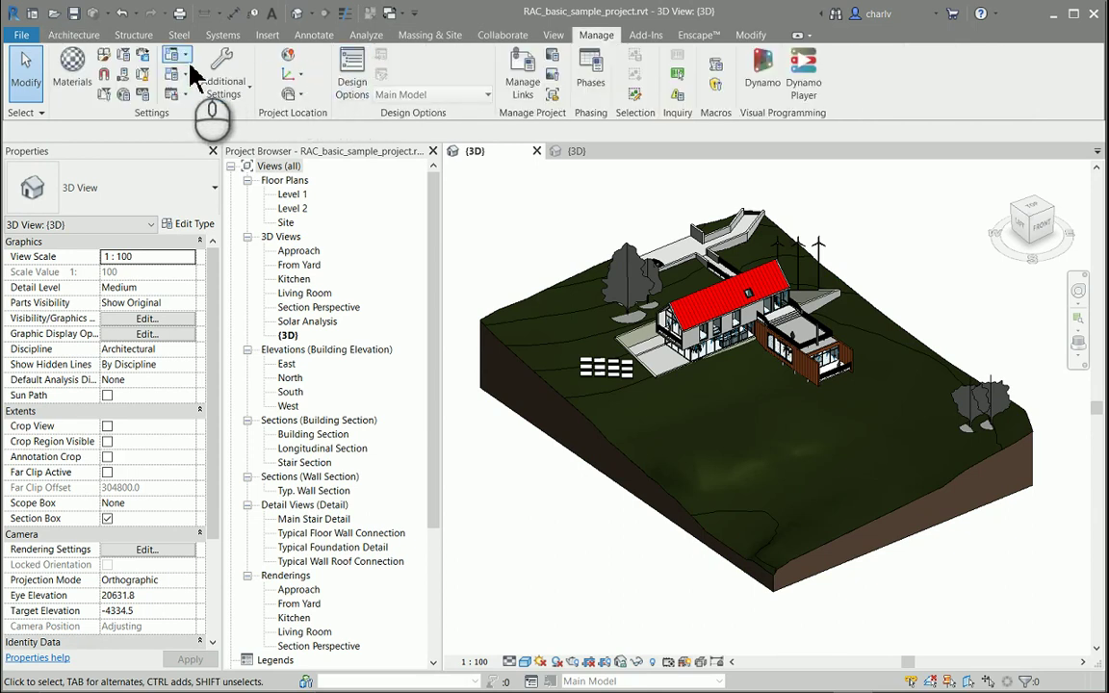
pyautogui.click(140, 57)
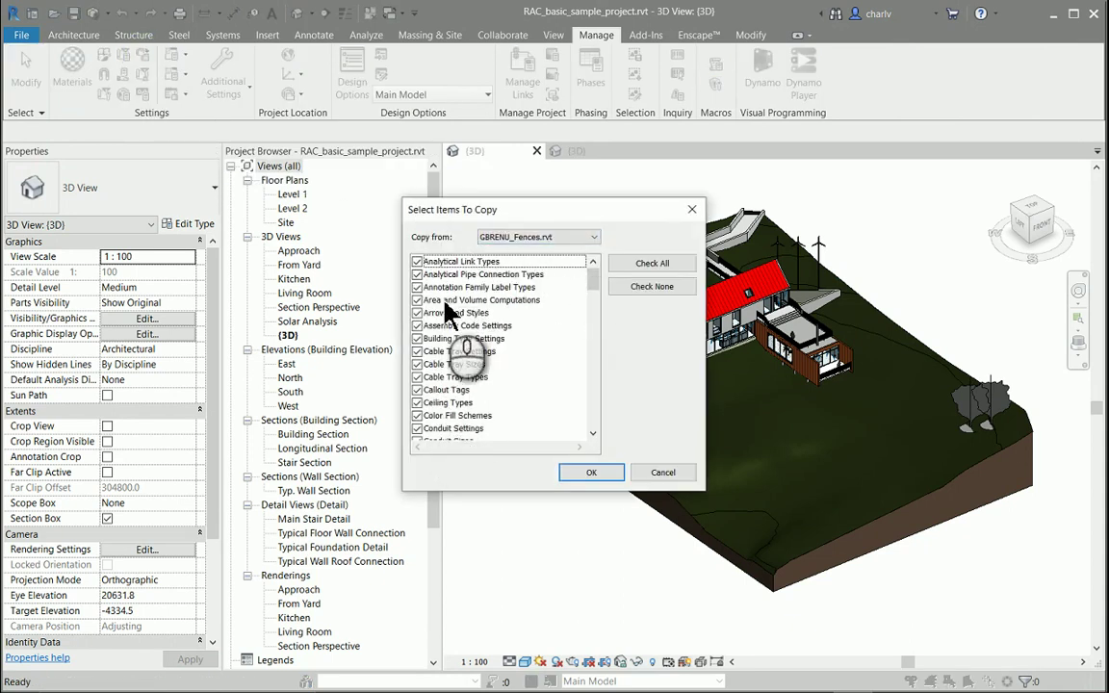
pyautogui.click(591, 472)
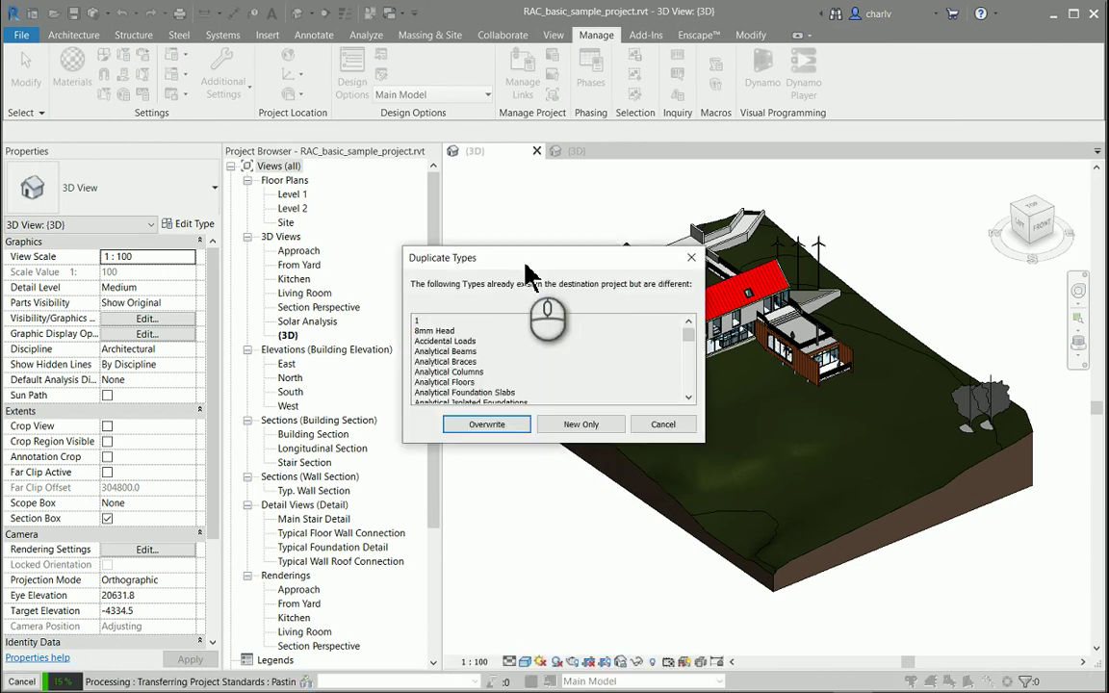
pyautogui.click(580, 425)
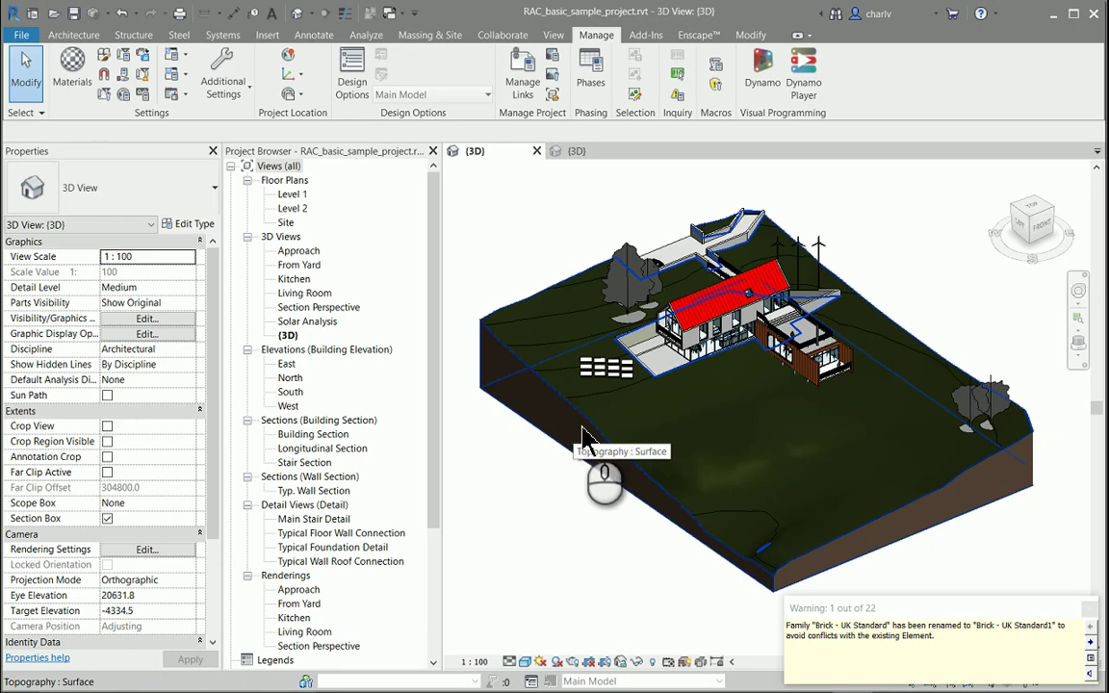
pyautogui.click(1089, 609)
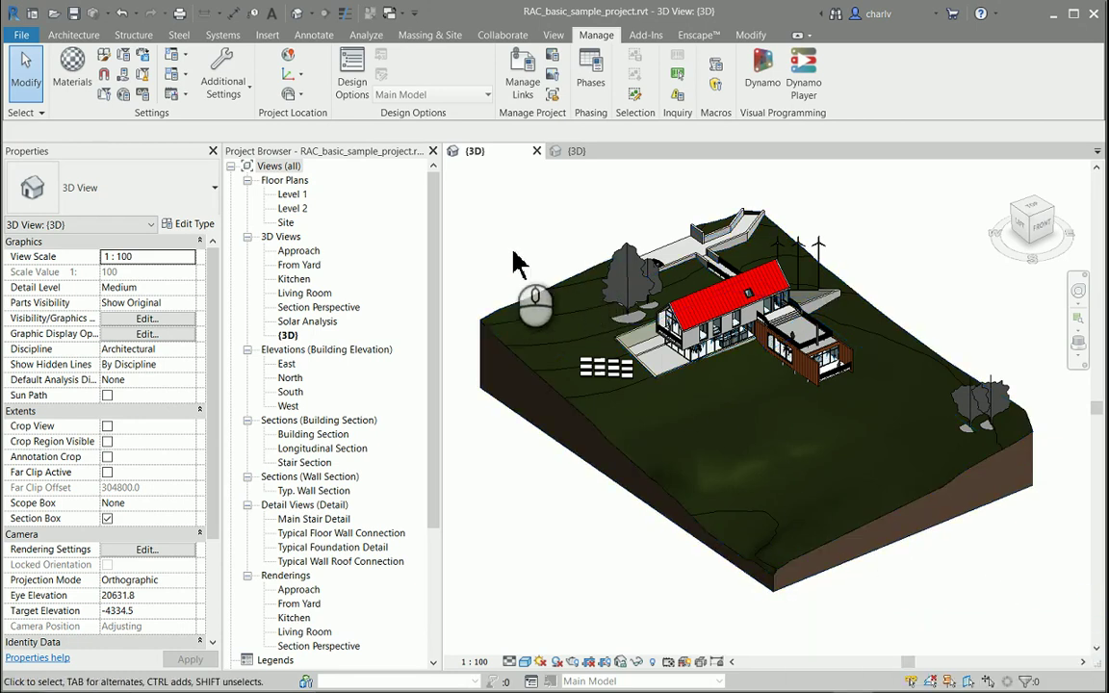
# Open the Site floor plan from the Project Browser and zoom in on the site layout
pyautogui.click(285, 224)
pyautogui.doubleClick(289, 227)
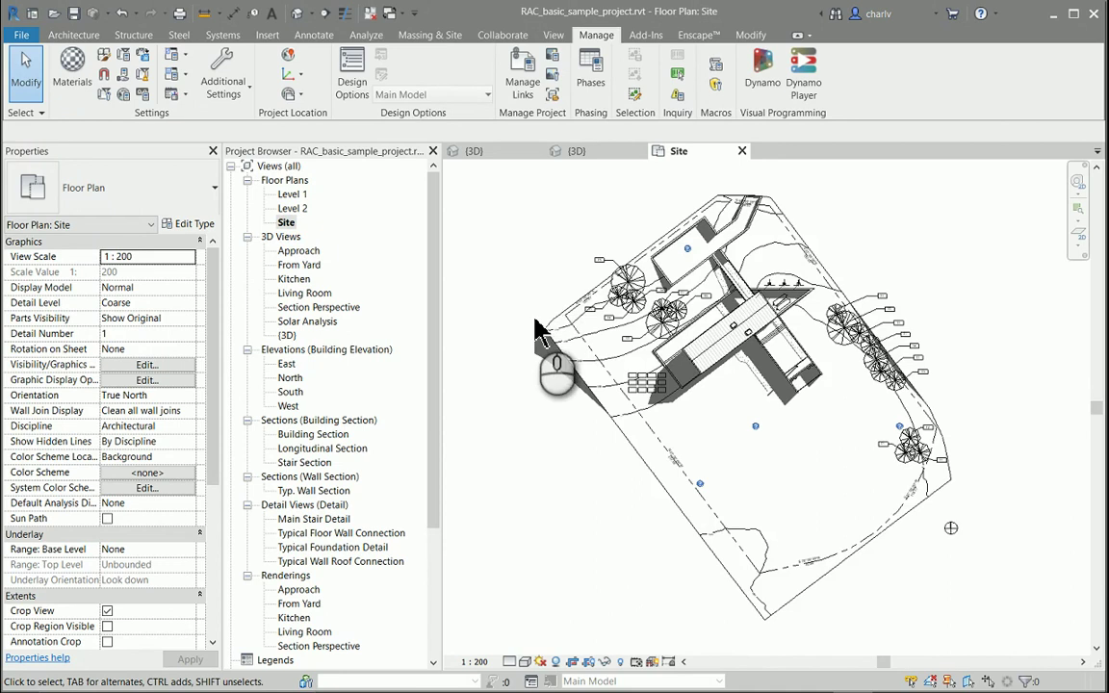
pyautogui.scroll(5, 541, 313)
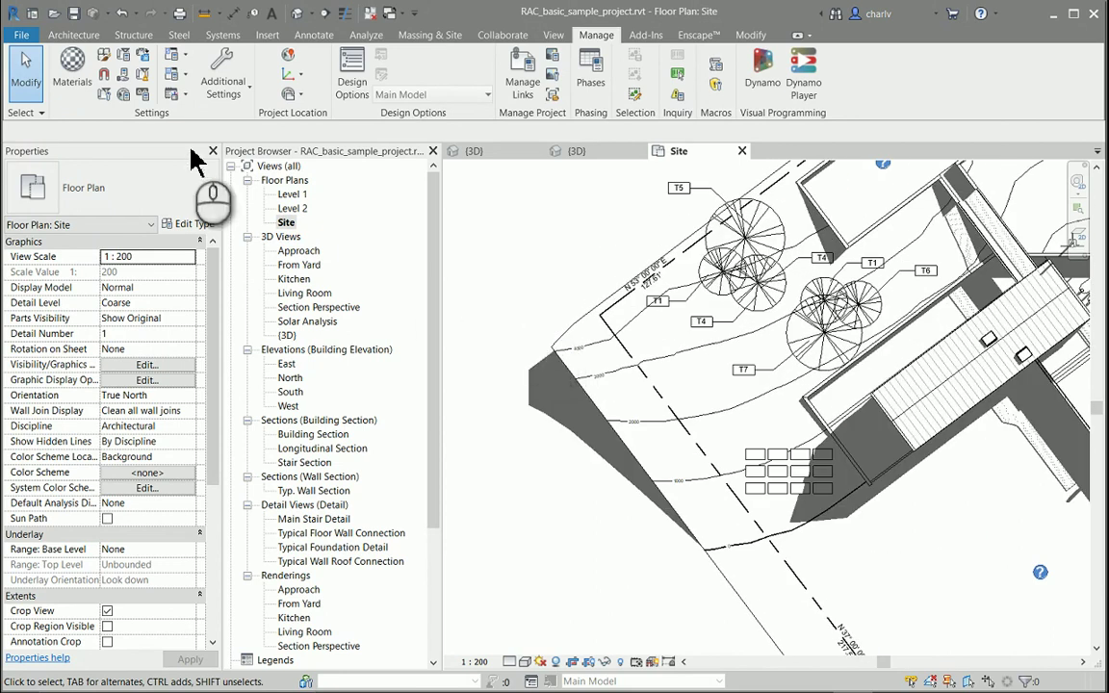
pyautogui.click(85, 36)
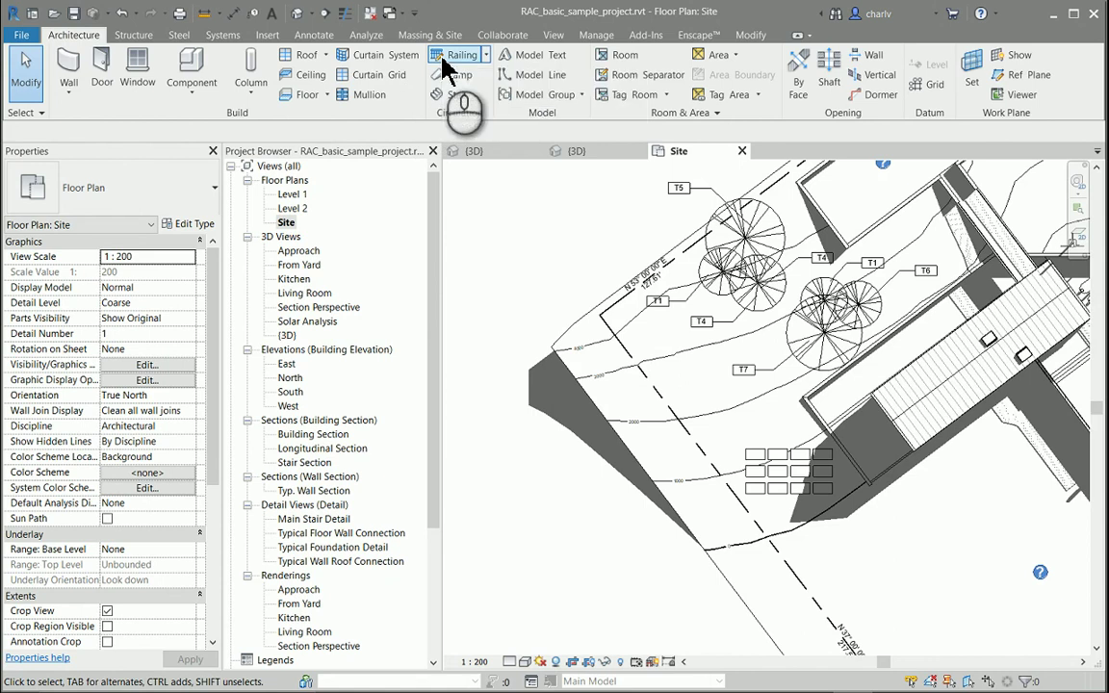
# Sketch a Fencing - Post and Boards railing path from the wall corner, ending with a 33000 segment
pyautogui.click(446, 63)
pyautogui.click(135, 197)
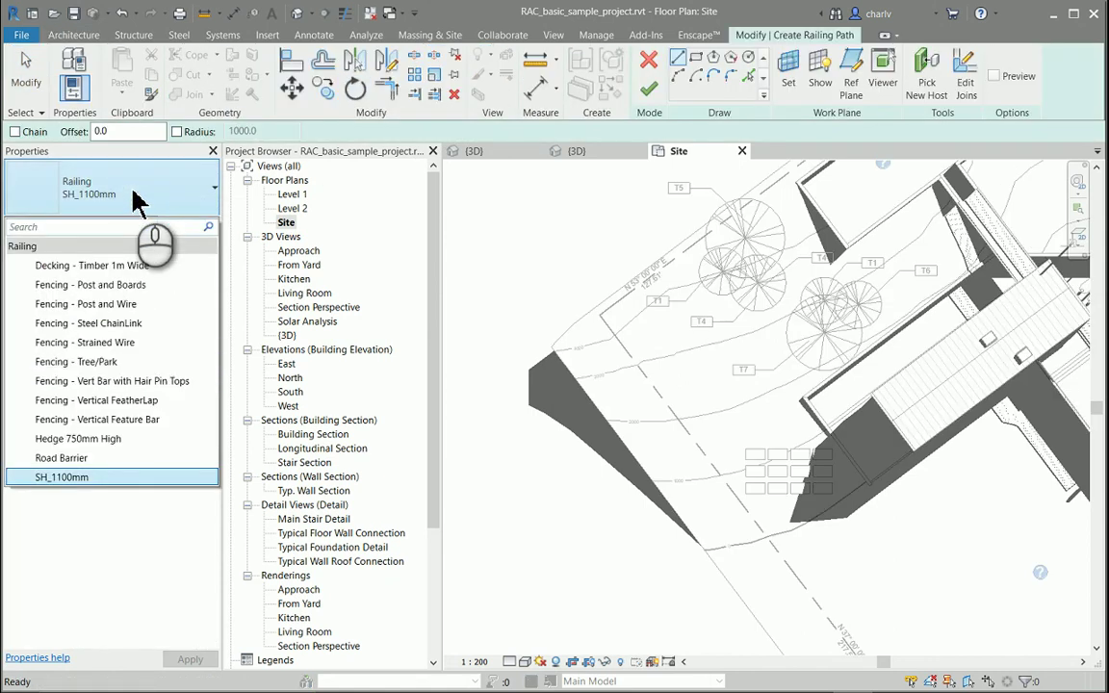
pyautogui.click(135, 284)
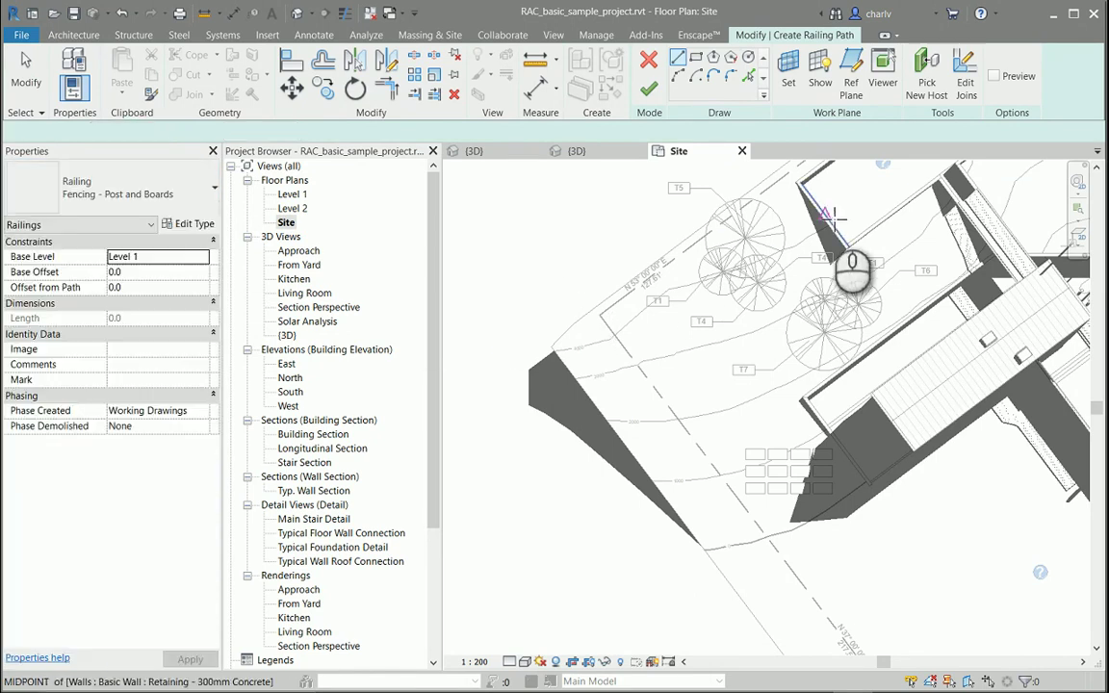
pyautogui.click(791, 183)
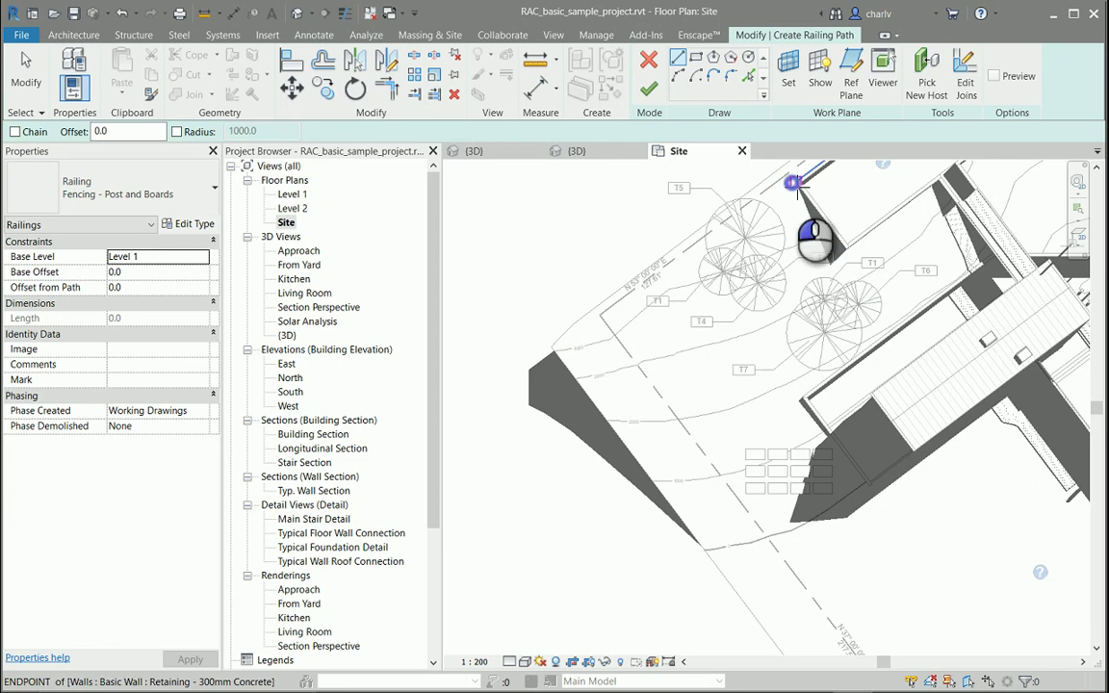
pyautogui.click(615, 315)
pyautogui.click(653, 366)
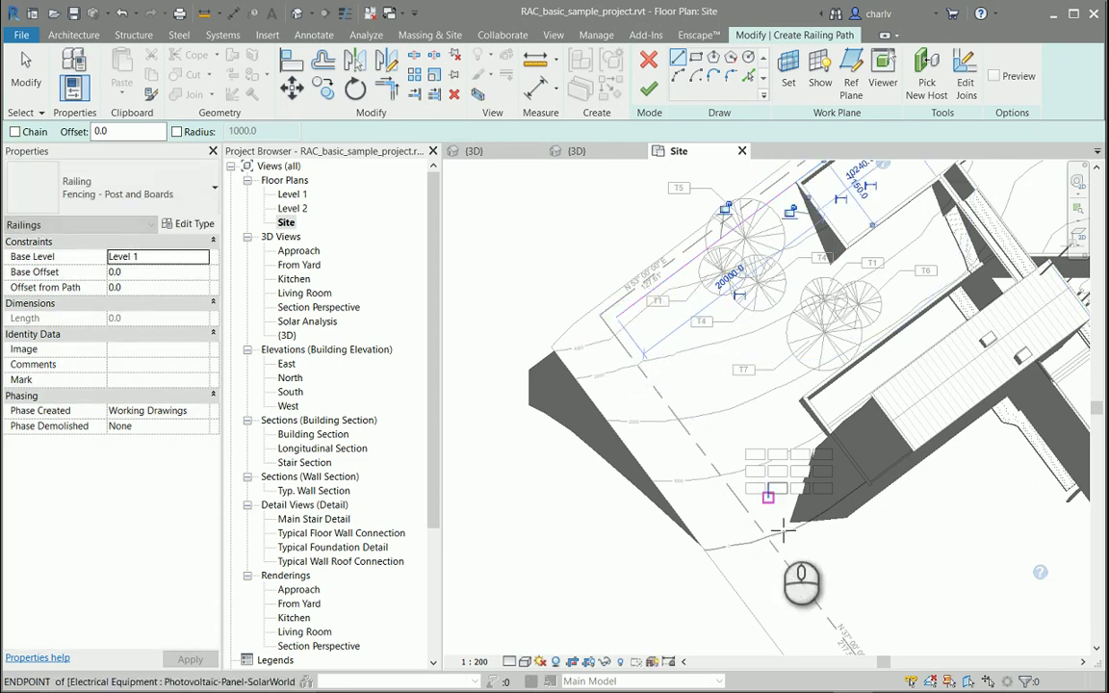
pyautogui.click(617, 316)
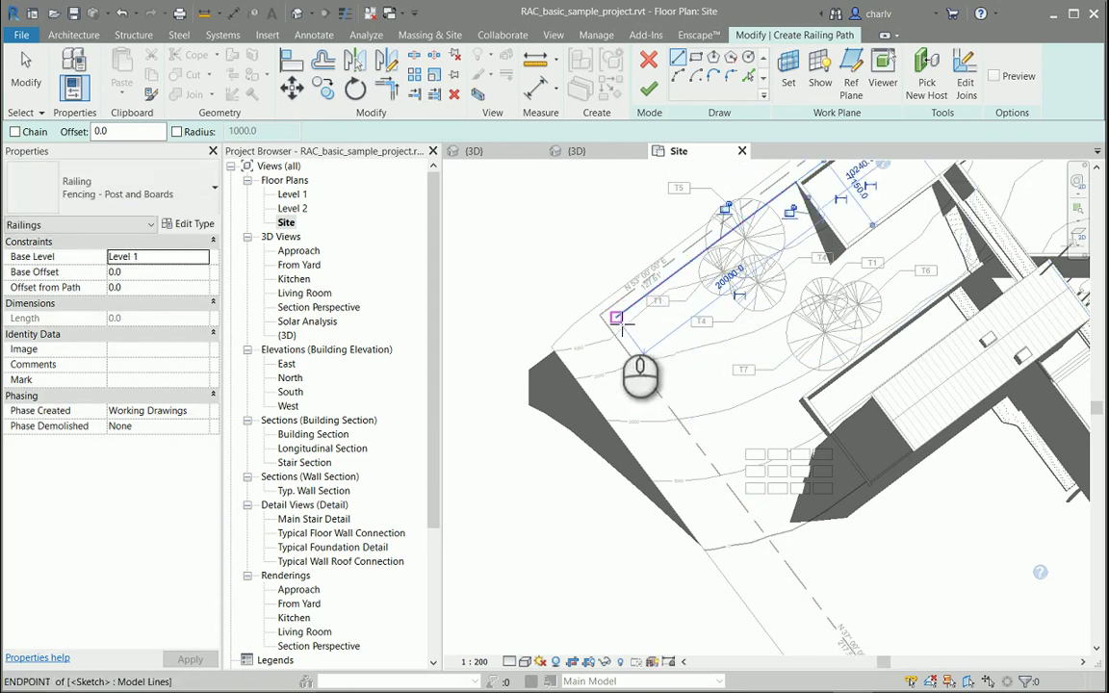
pyautogui.click(839, 612)
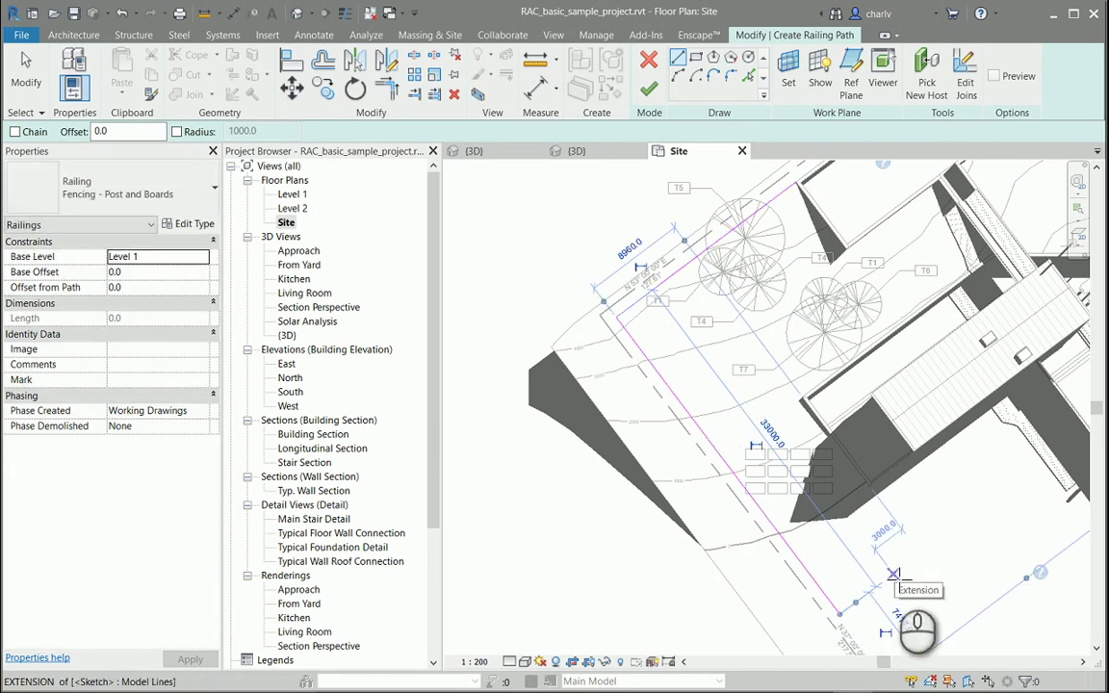
# Stop drawing, check the long path line's length, and finish the railing sketch
pyautogui.press('Escape')
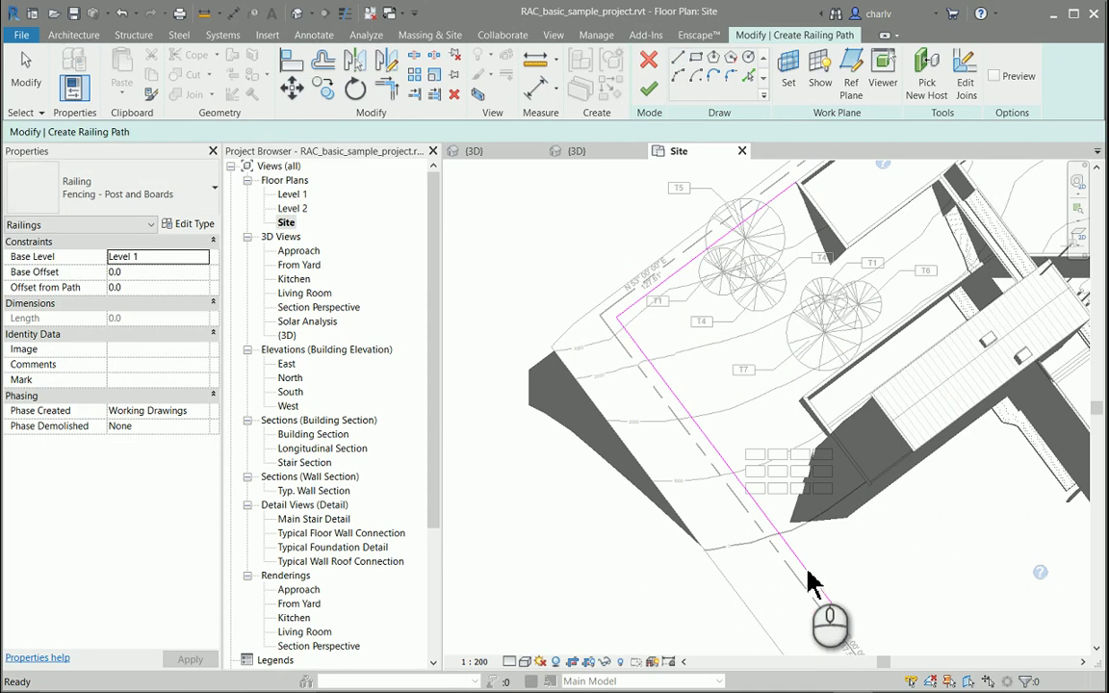
pyautogui.press('Escape')
pyautogui.click(807, 570)
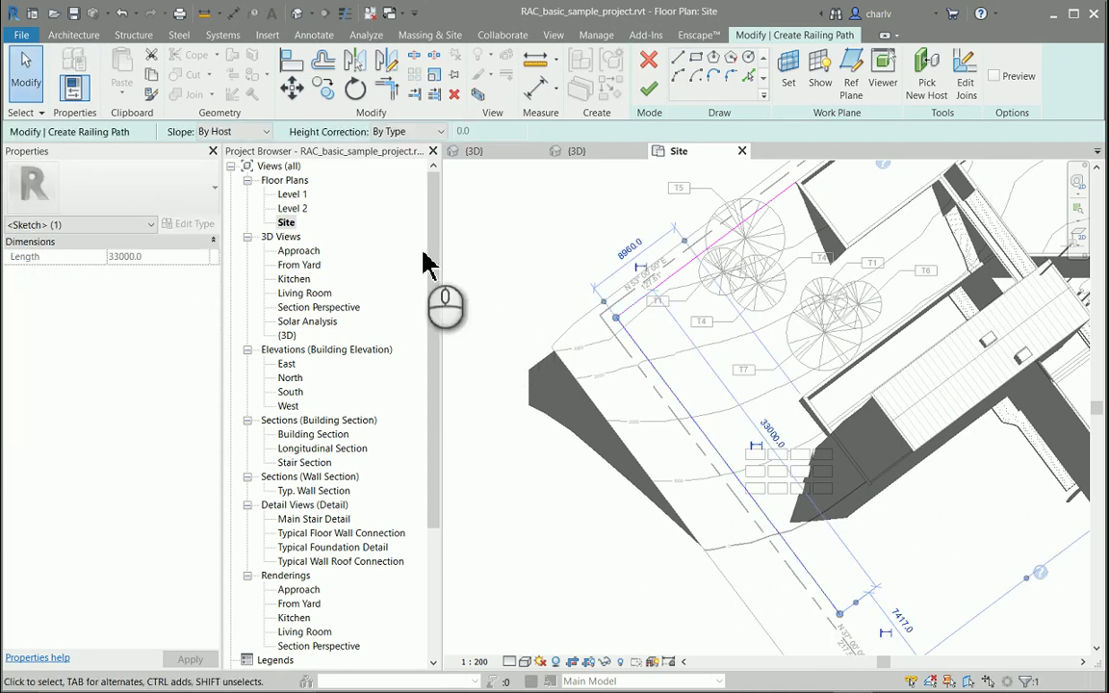
pyautogui.click(469, 251)
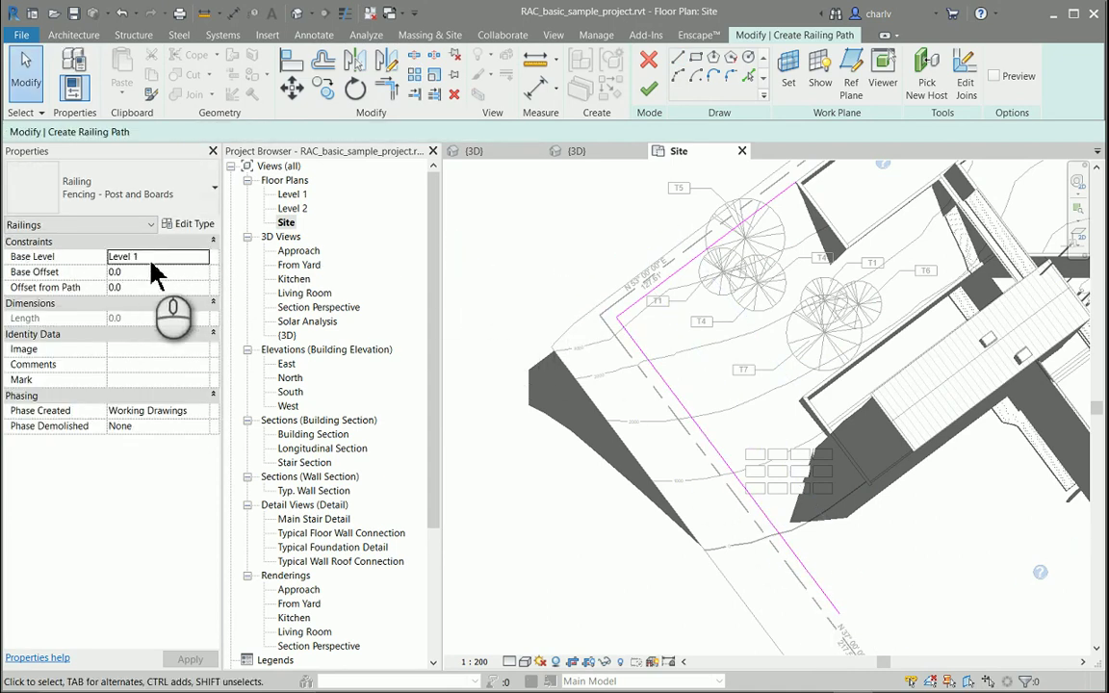
pyautogui.click(649, 88)
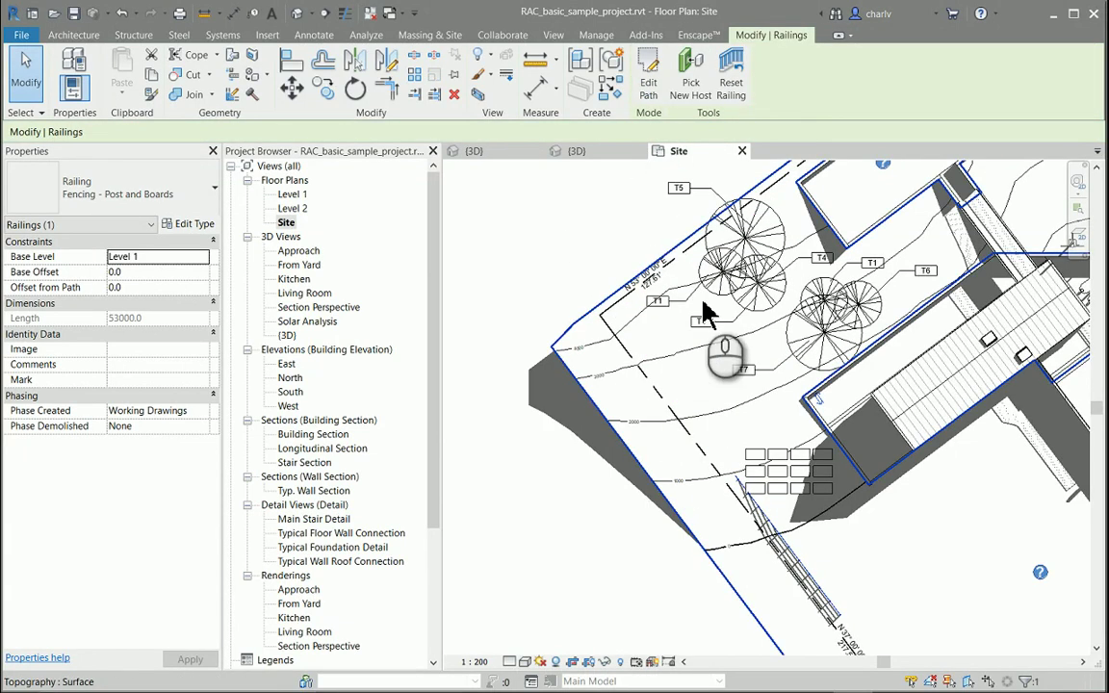
# Select the new fence railing and switch to the default {3D} view
pyautogui.click(671, 279)
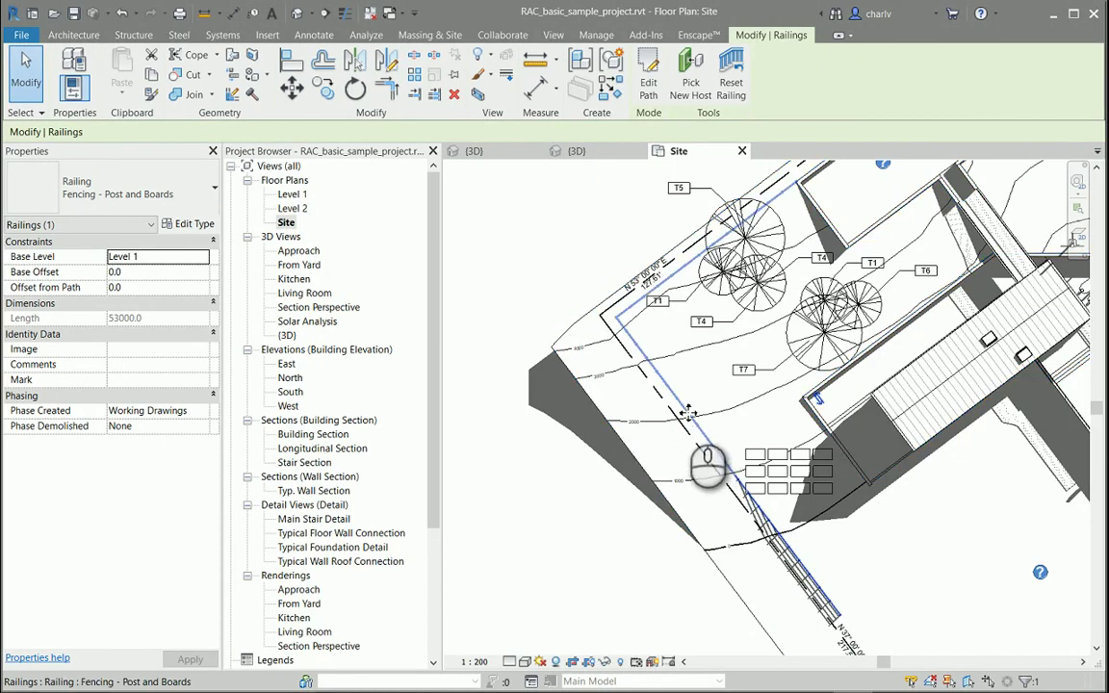
pyautogui.click(297, 13)
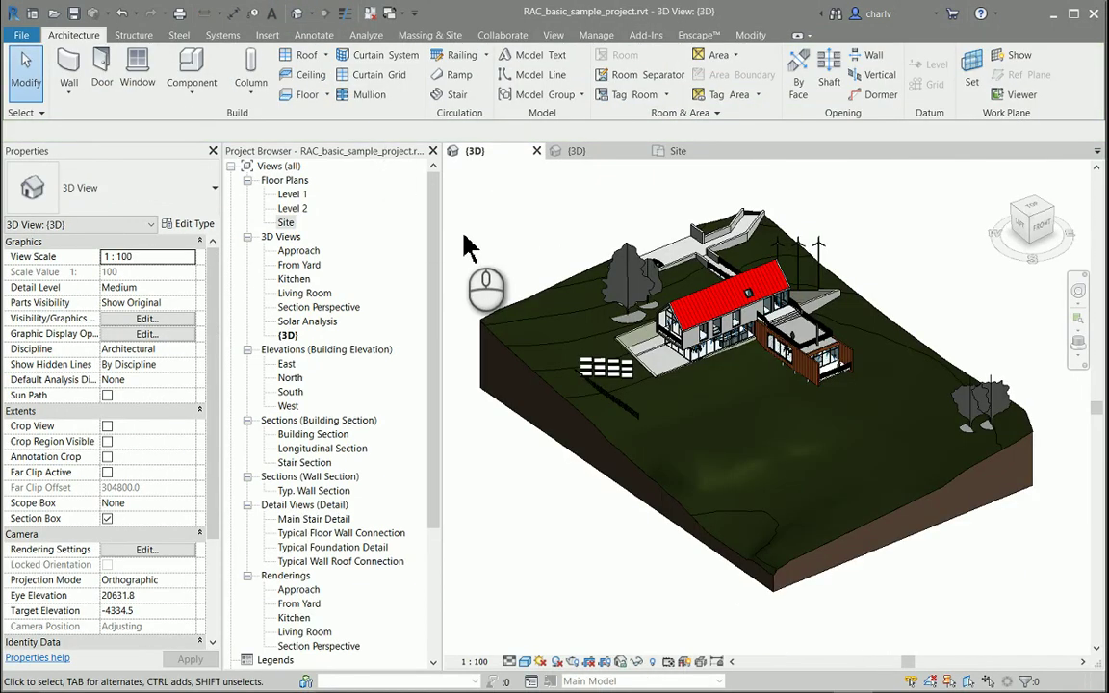
# Zoom in on the fence beside the benches and select the Post and Boards railing
pyautogui.scroll(5, 481, 270)
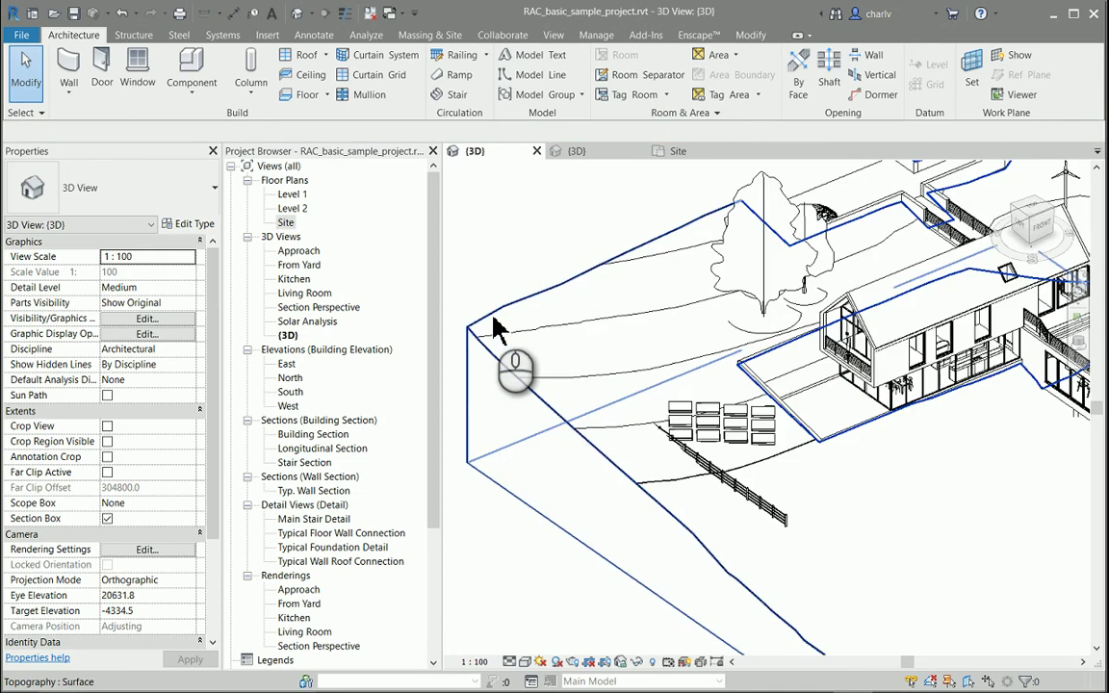
pyautogui.scroll(2, 492, 327)
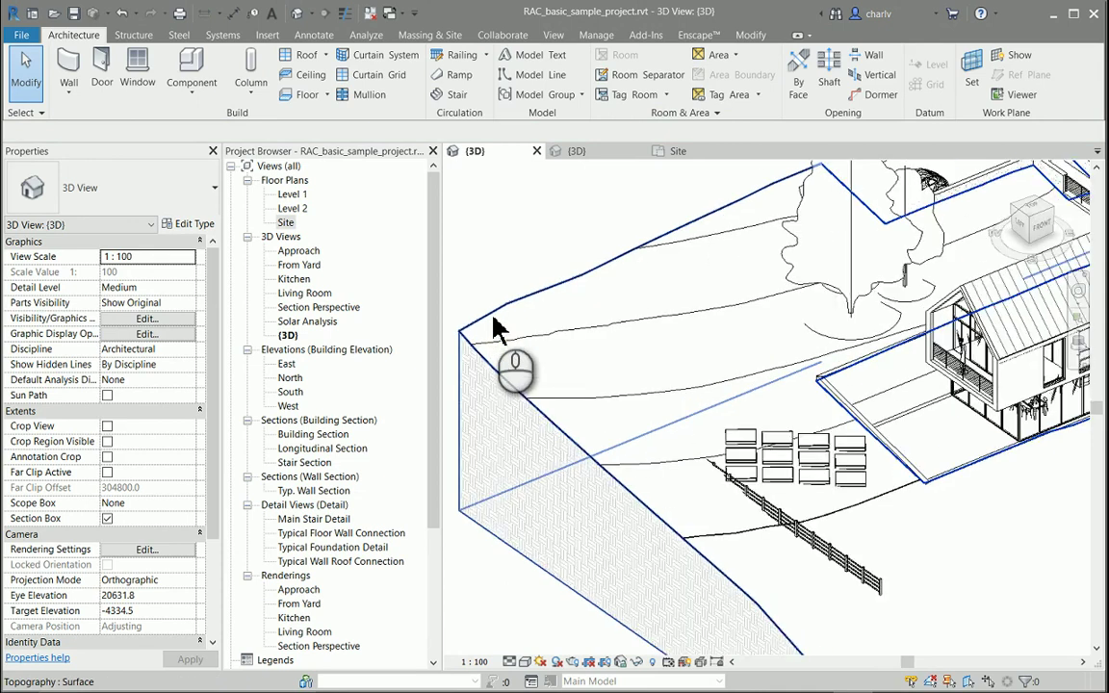
pyautogui.click(834, 558)
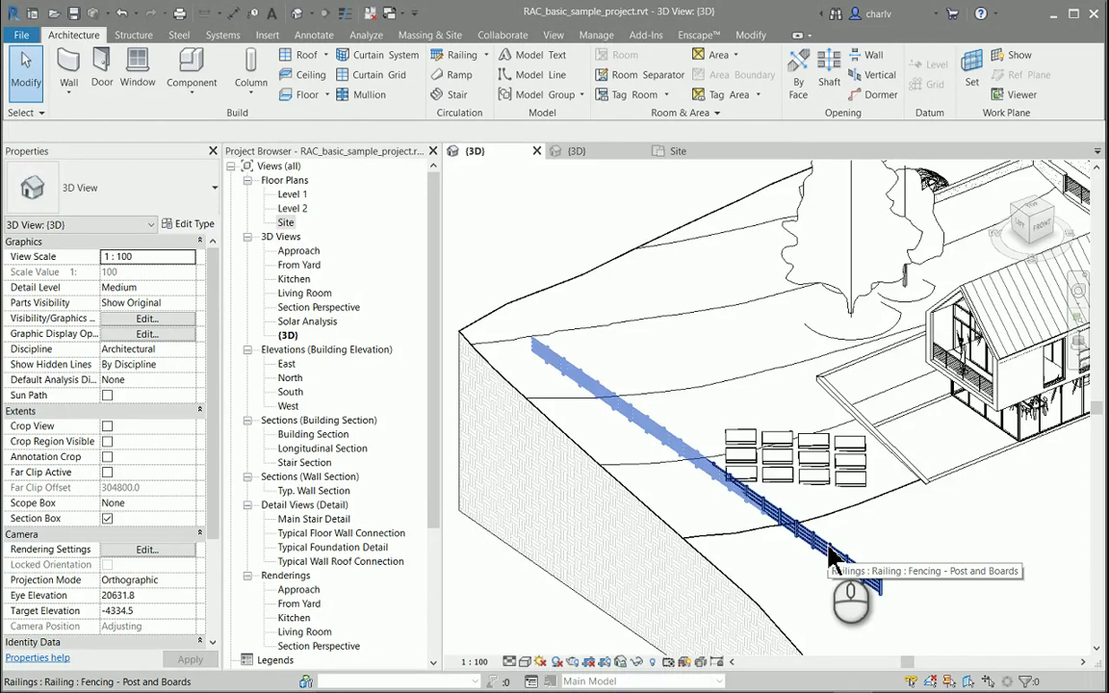
pyautogui.click(834, 558)
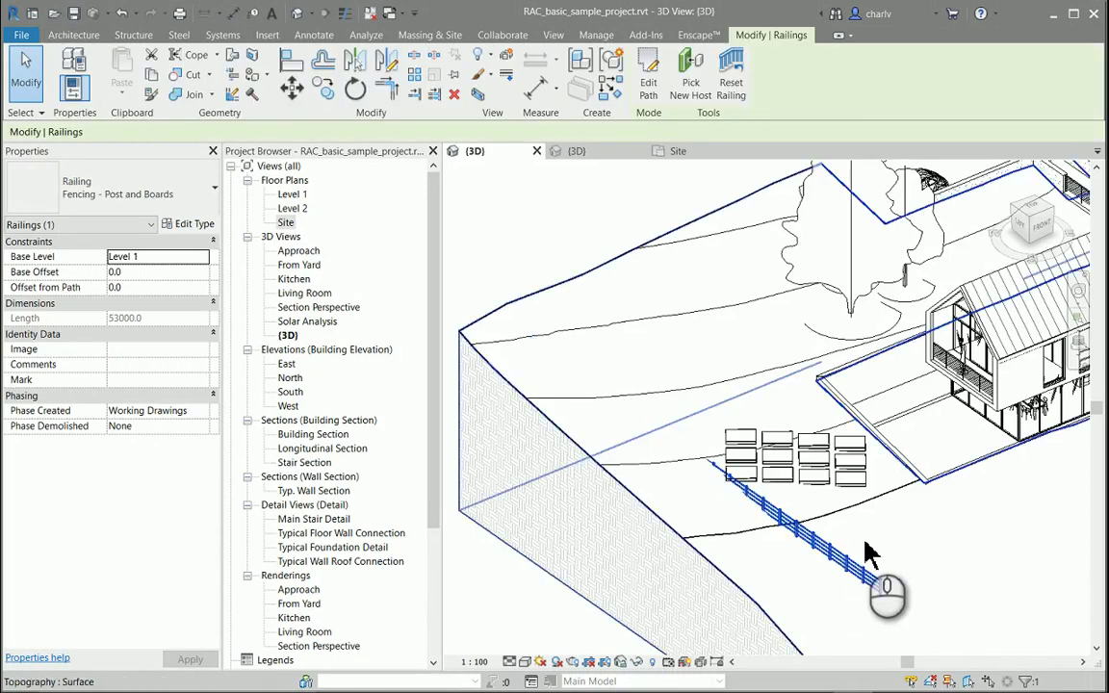
pyautogui.click(527, 261)
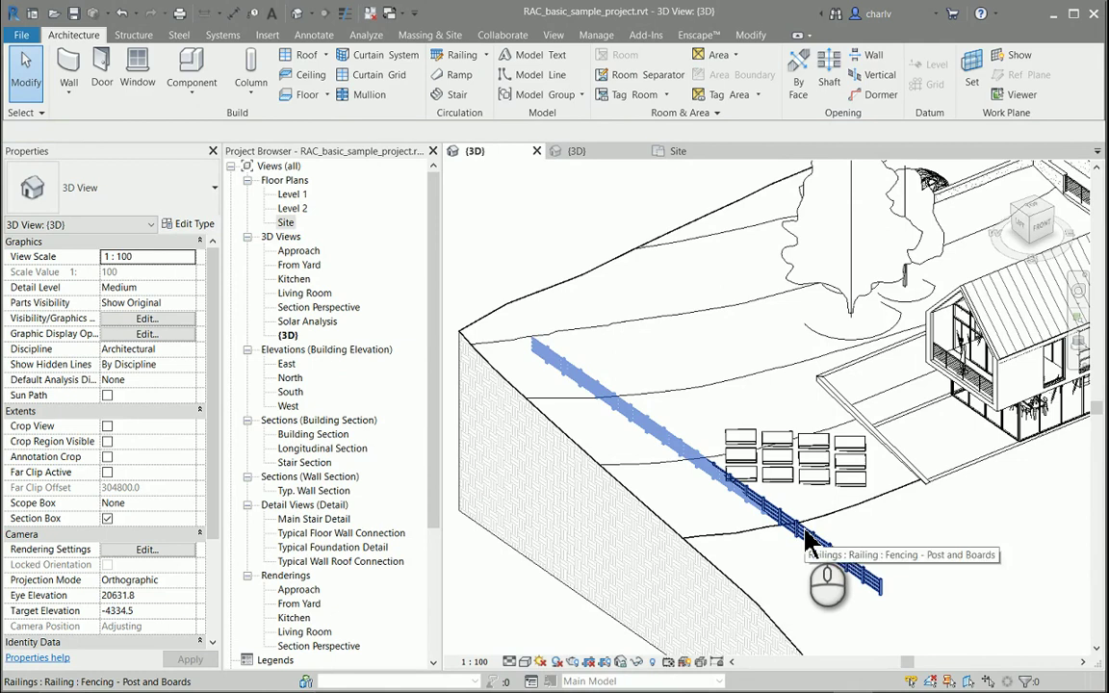
pyautogui.click(807, 542)
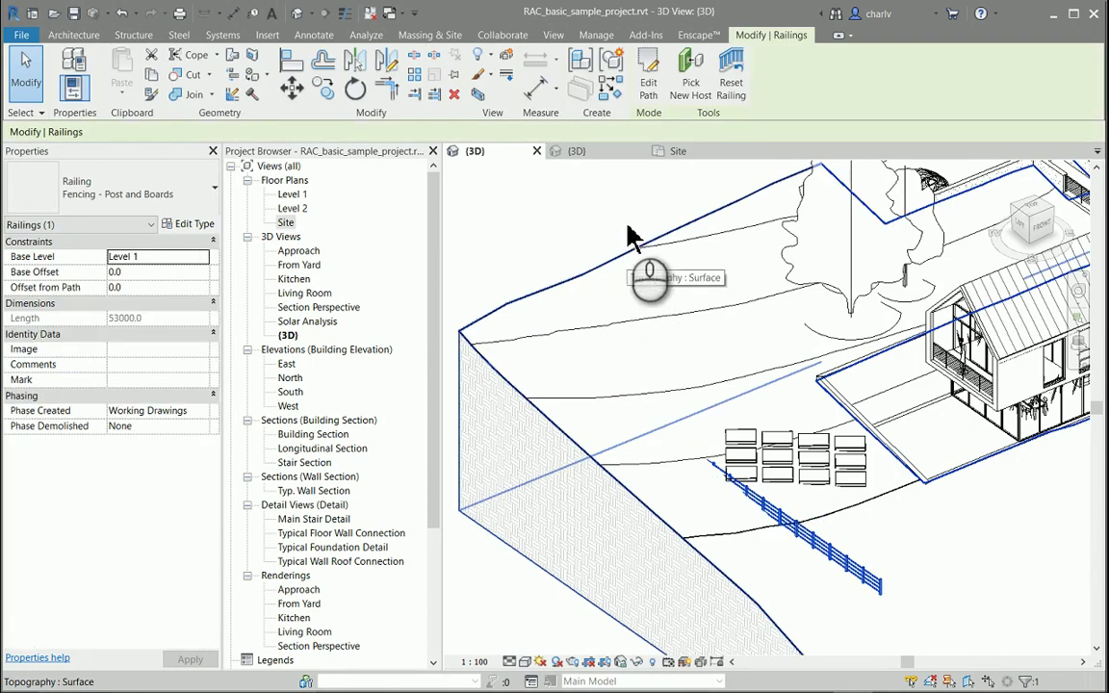
# Rehost the Post and Boards railing on the topography surface, then zoom out over the site
pyautogui.click(693, 96)
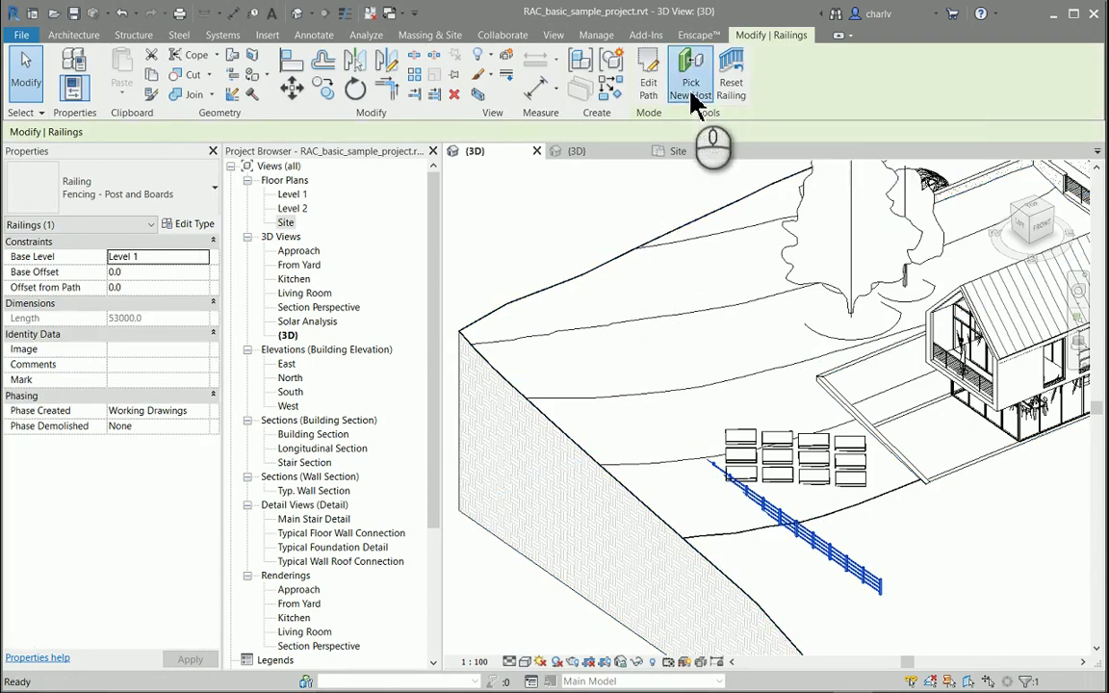
pyautogui.click(611, 236)
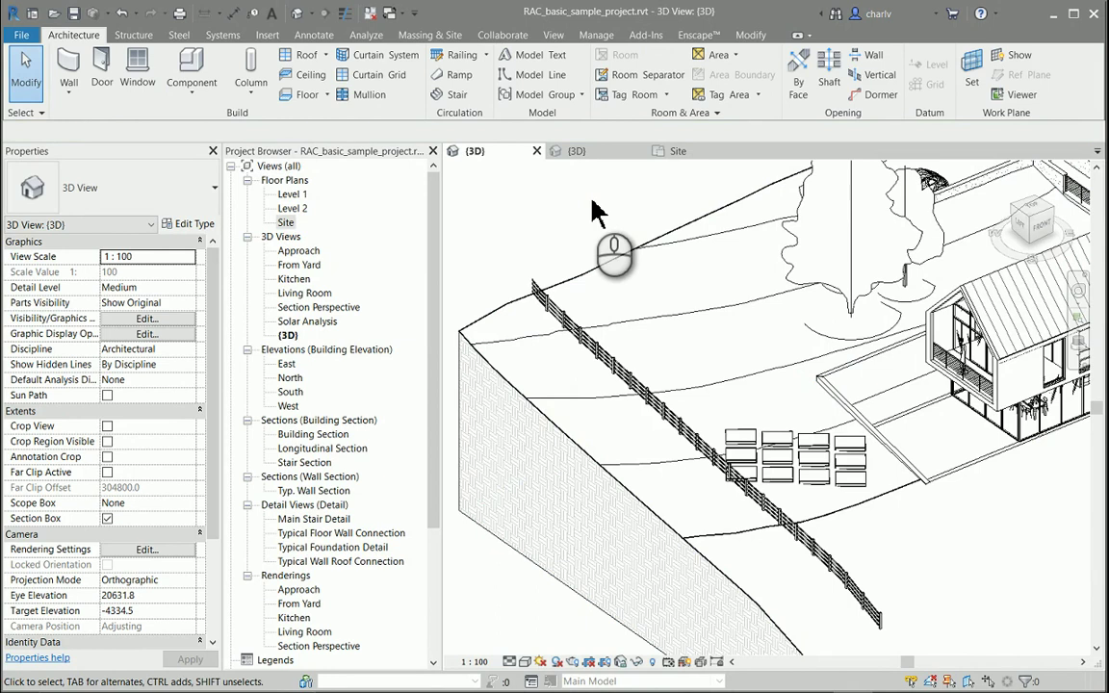
pyautogui.scroll(-2, 595, 211)
pyautogui.moveTo(591, 198); pyautogui.dragTo(735, 302, button='middle')
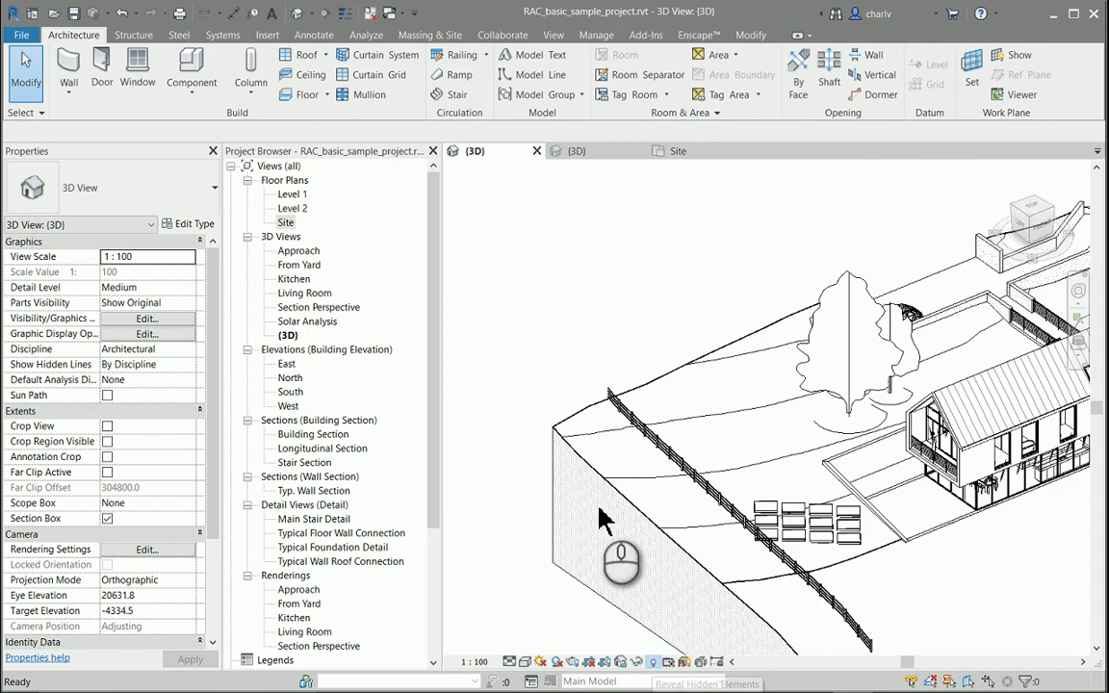
# Reveal hidden elements and unhide the 3D view's section box
pyautogui.click(652, 662)
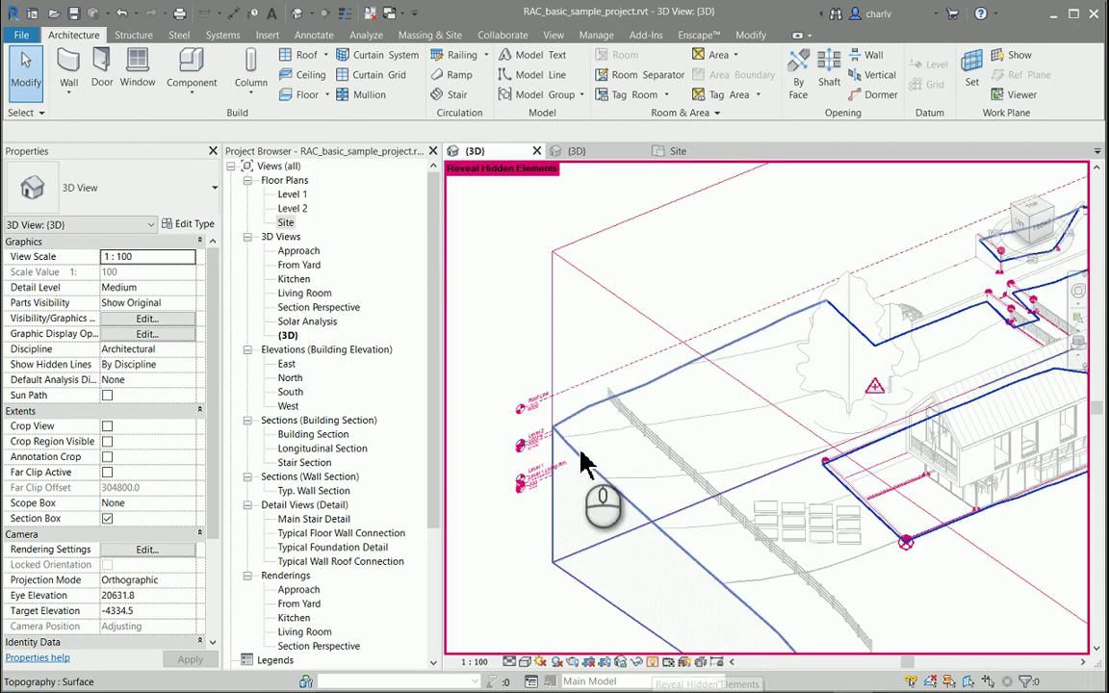
pyautogui.click(737, 178)
pyautogui.click(654, 87)
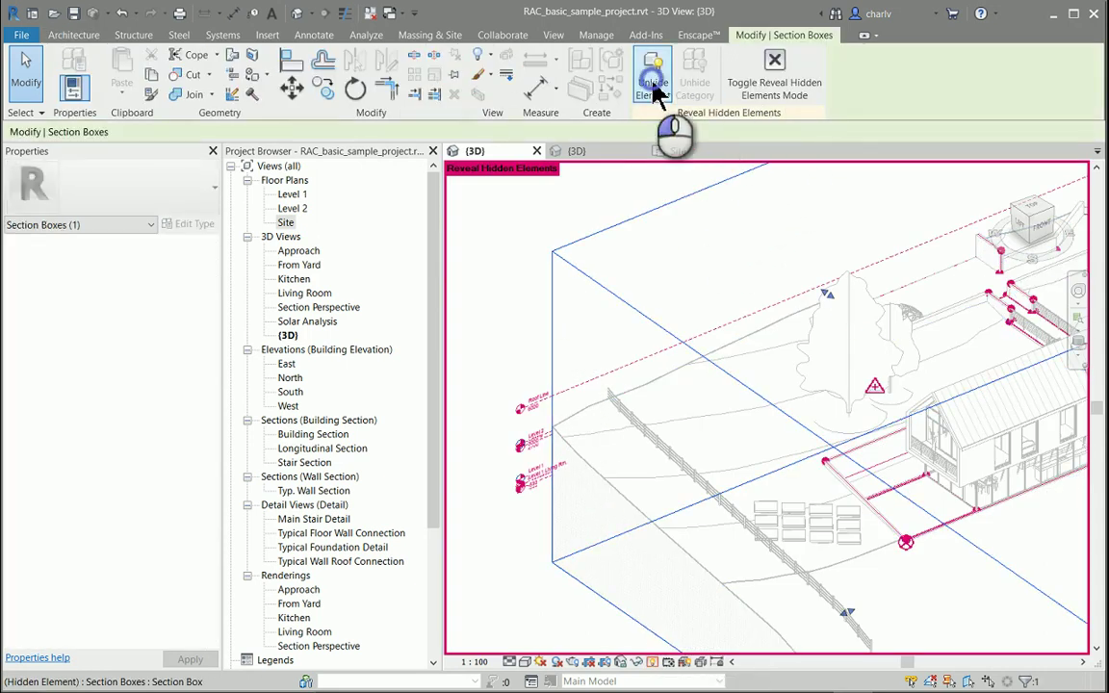
pyautogui.click(763, 96)
# Select the section box and stretch it outward to include the whole fence
pyautogui.click(624, 260)
pyautogui.click(614, 222)
pyautogui.keyDown('shift'); pyautogui.moveTo(615, 222); pyautogui.dragTo(694, 274, button='middle'); pyautogui.keyUp('shift')
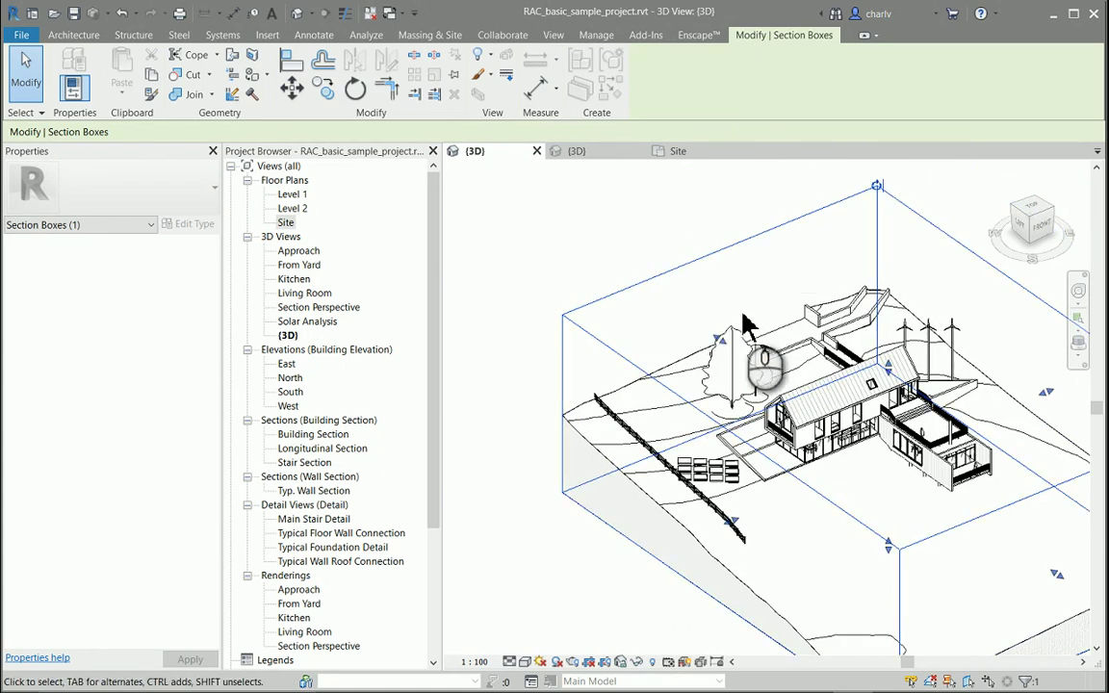
pyautogui.moveTo(718, 339); pyautogui.dragTo(663, 317)
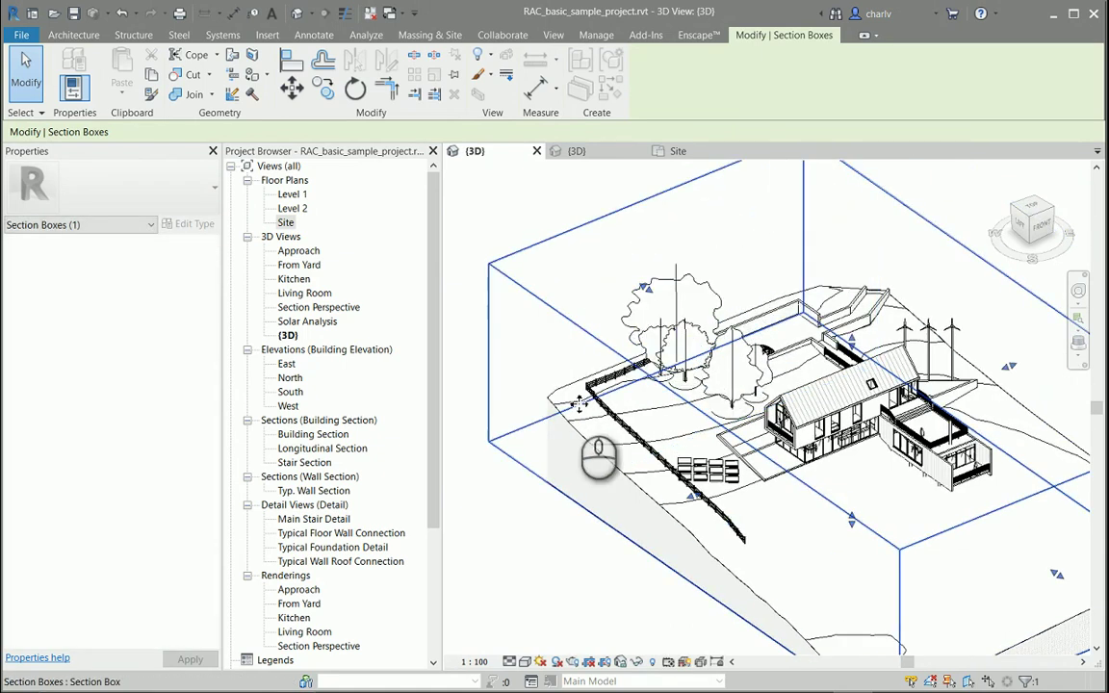
# Zoom in, select the 53779.6-long fence railing and orbit around it to inspect the slope
pyautogui.click(515, 389)
pyautogui.scroll(3, 539, 386)
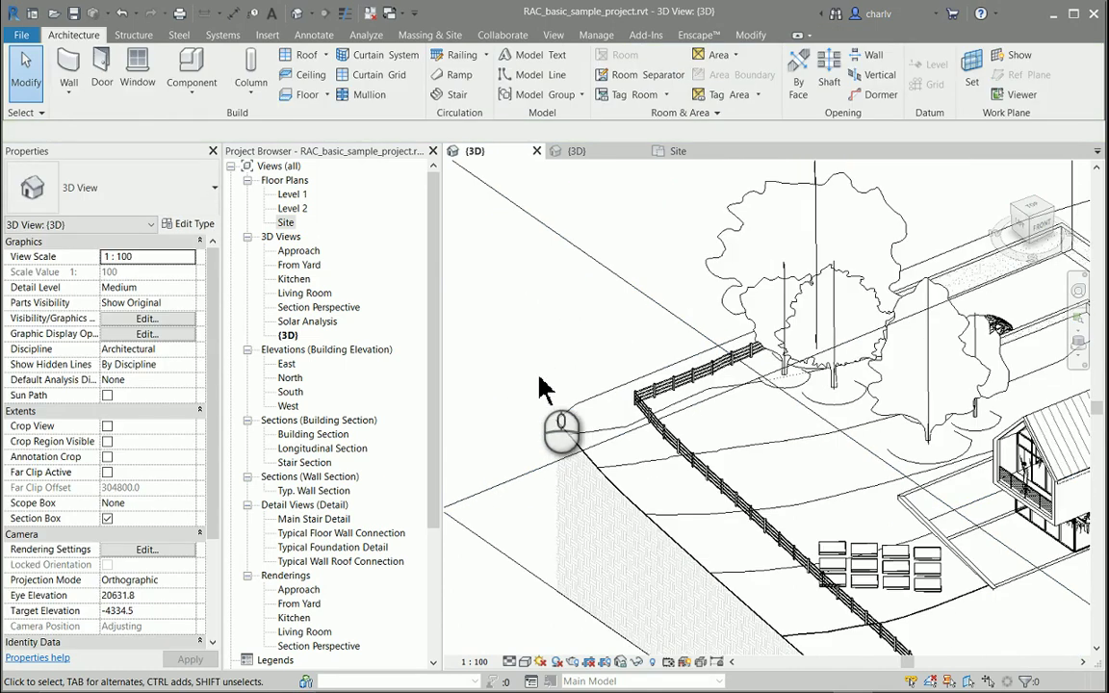
pyautogui.click(637, 402)
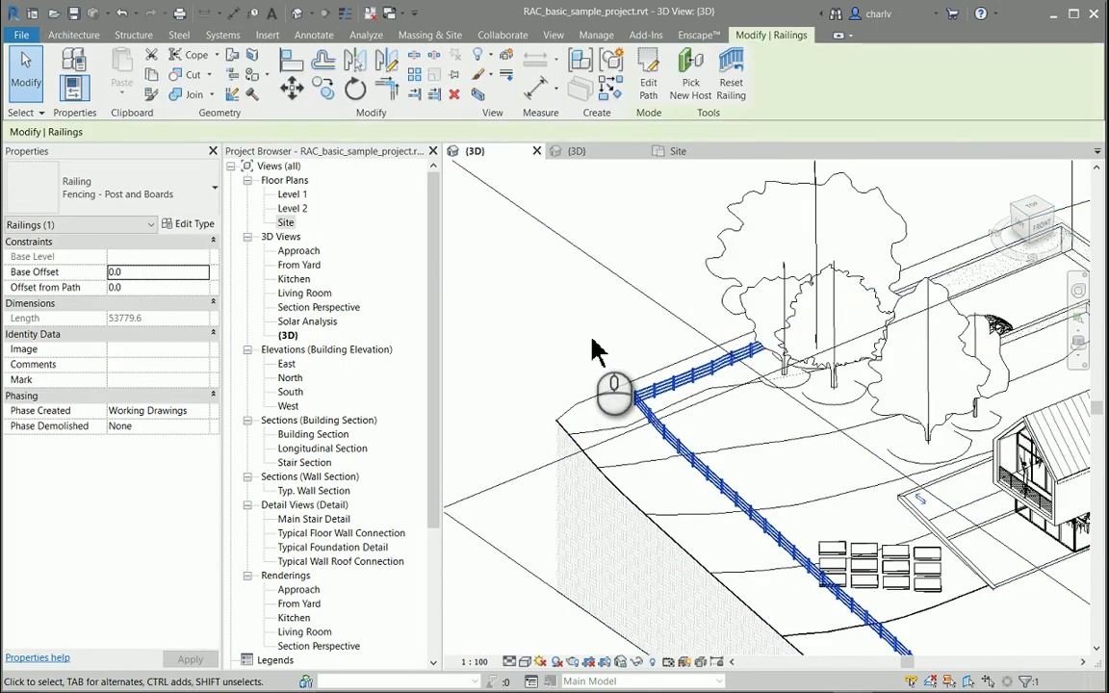
pyautogui.keyDown('shift'); pyautogui.moveTo(595, 351); pyautogui.dragTo(822, 421, button='middle'); pyautogui.keyUp('shift')
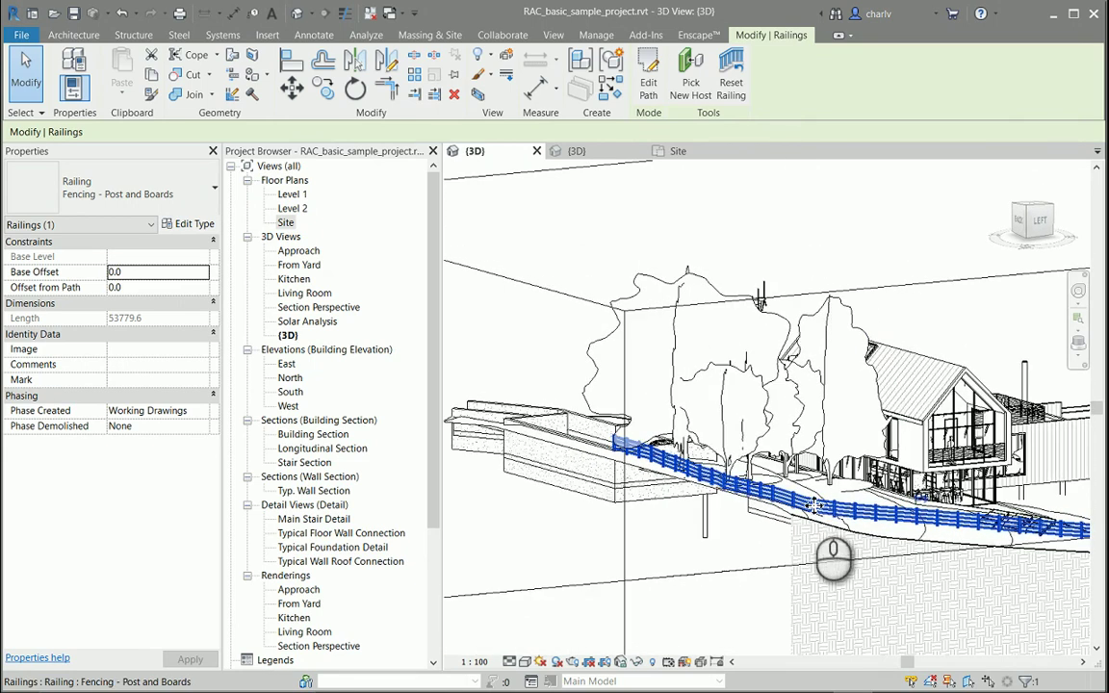
pyautogui.keyDown('shift'); pyautogui.moveTo(813, 505); pyautogui.dragTo(579, 217, button='middle'); pyautogui.keyUp('shift')
pyautogui.click(577, 220)
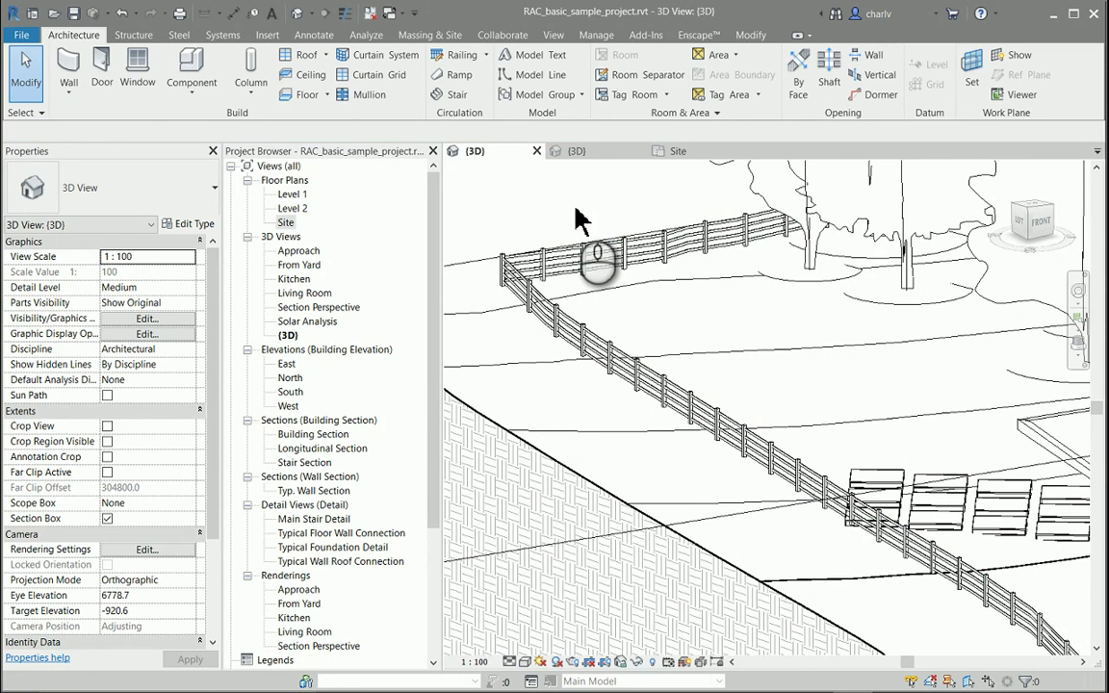
pyautogui.click(594, 257)
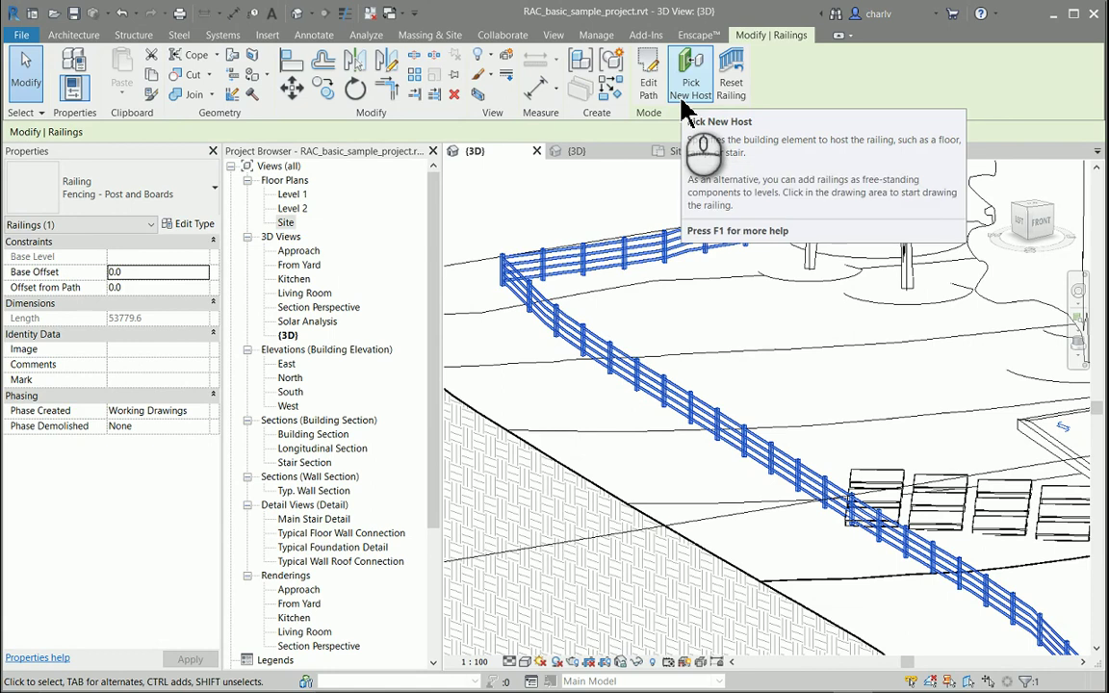
pyautogui.click(636, 195)
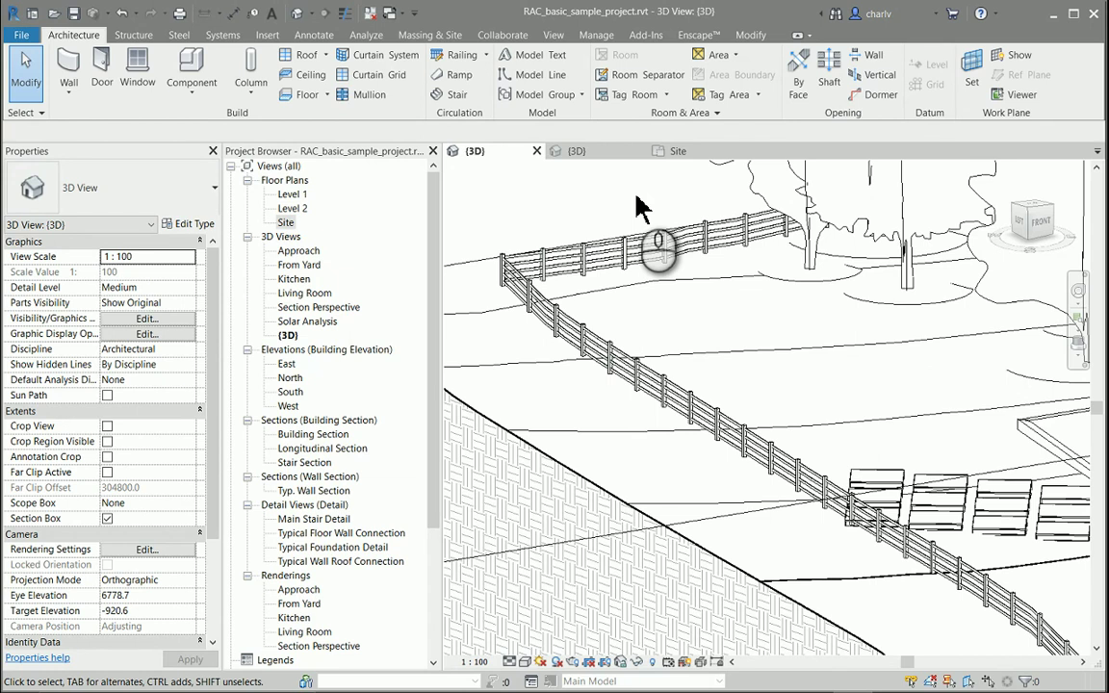
pyautogui.scroll(-4, 637, 207)
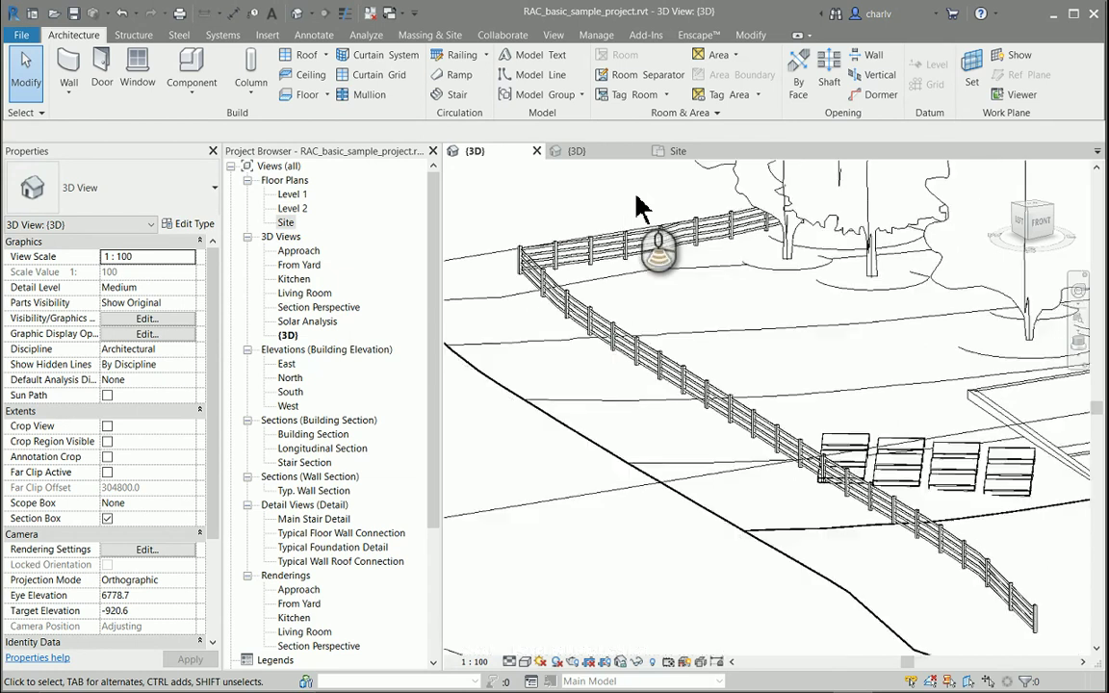